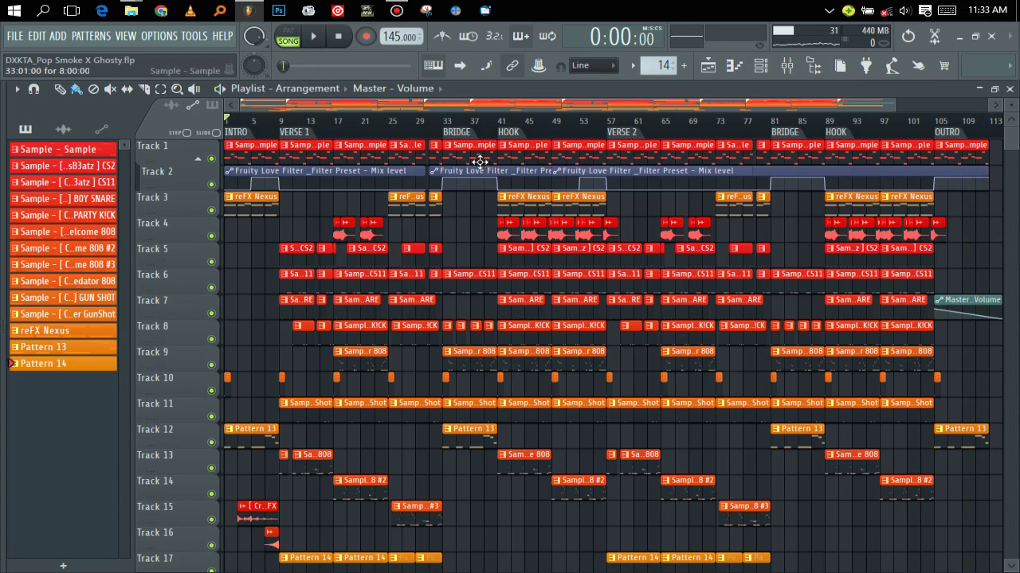
- Open the Sample pattern in the piano roll, fit all eight bars in view and play it
{"action": "left_click", "coordinate": [764, 65]}
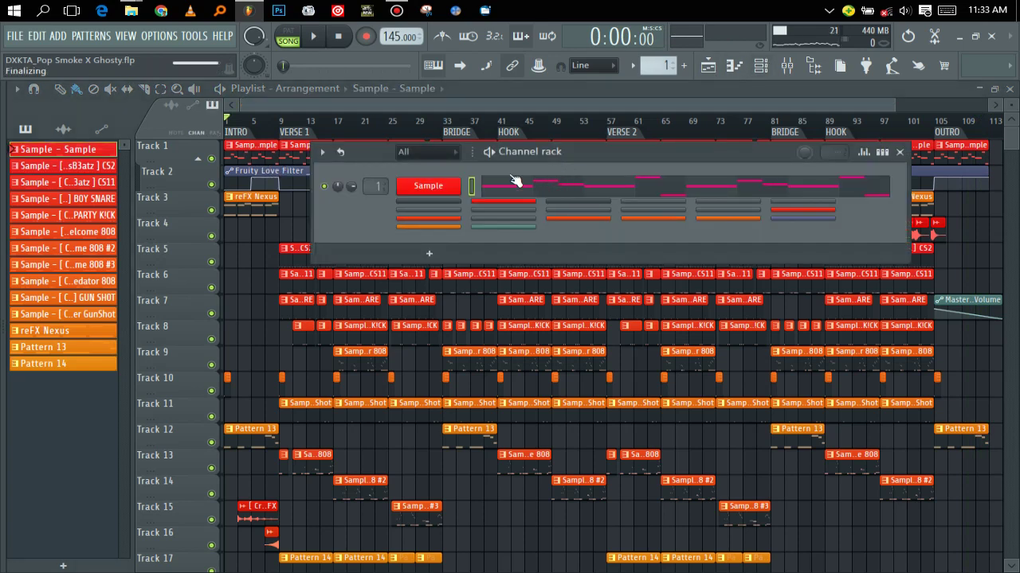
{"action": "left_click", "coordinate": [515, 185]}
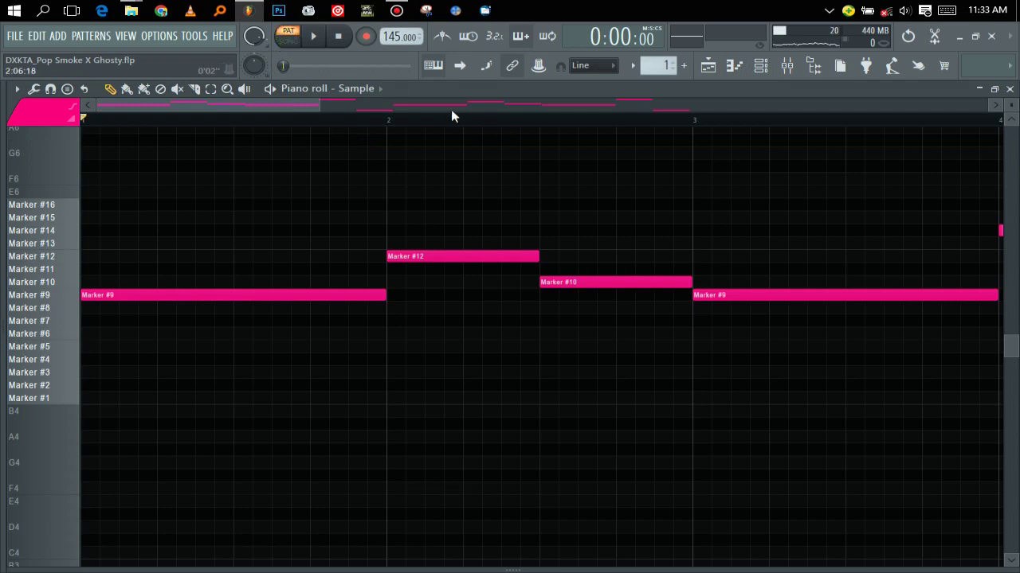
{"action": "left_click_drag", "start_coordinate": [343, 103], "coordinate": [728, 173]}
{"action": "key", "text": "space"}
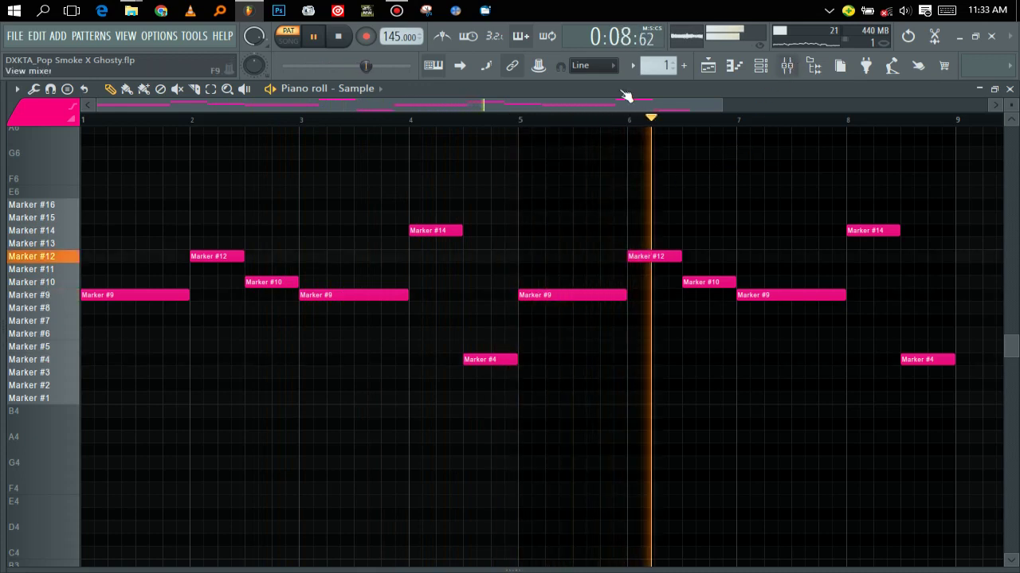
- Inspect the Fruity Love Filter and Fruity parametric EQ 2 effects on the Sample mixer track
{"action": "key", "text": "F9"}
{"action": "left_click", "coordinate": [236, 199]}
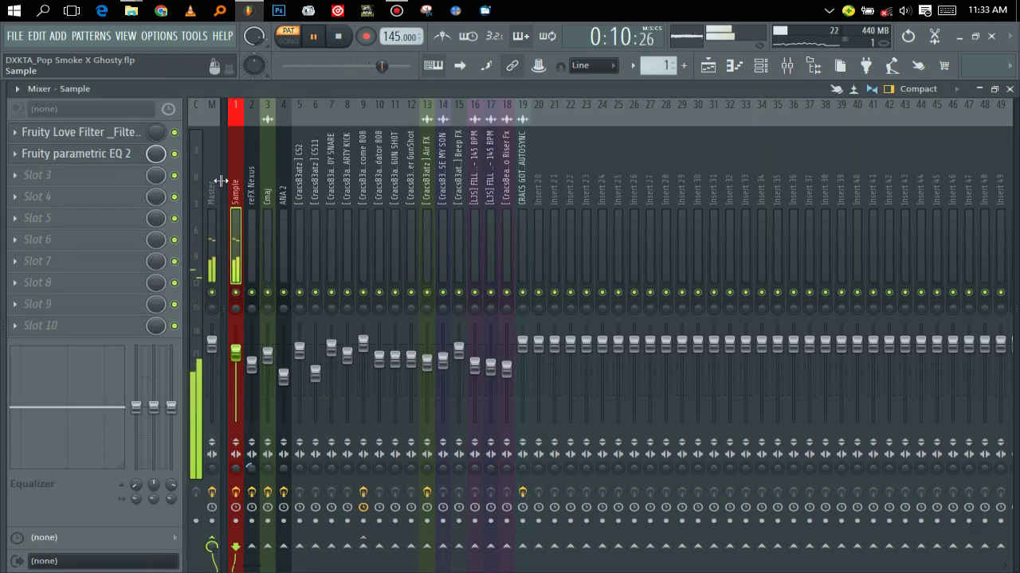
{"action": "left_click", "coordinate": [94, 133]}
{"action": "left_click", "coordinate": [94, 134]}
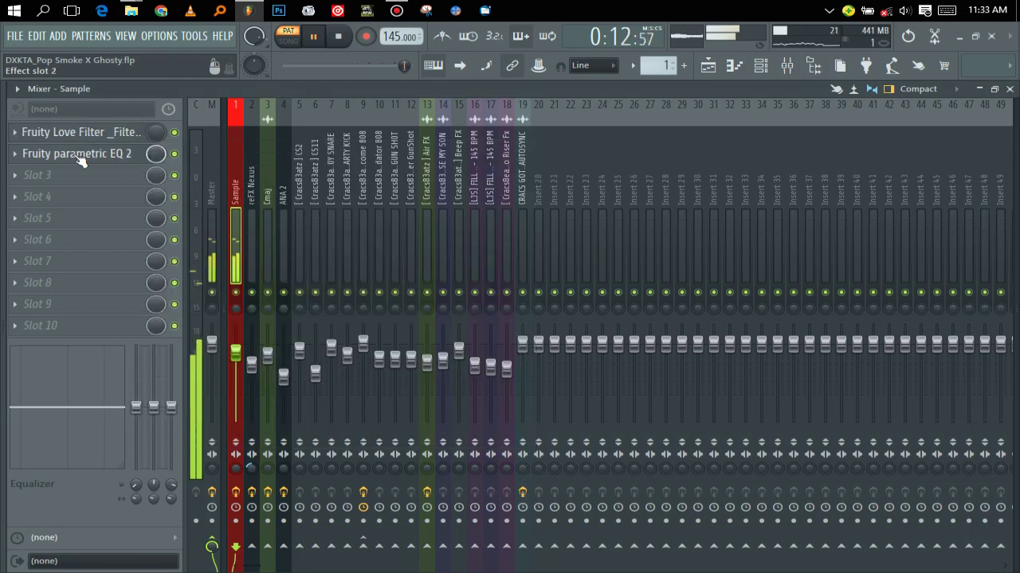
{"action": "left_click", "coordinate": [82, 156]}
{"action": "left_click", "coordinate": [84, 156]}
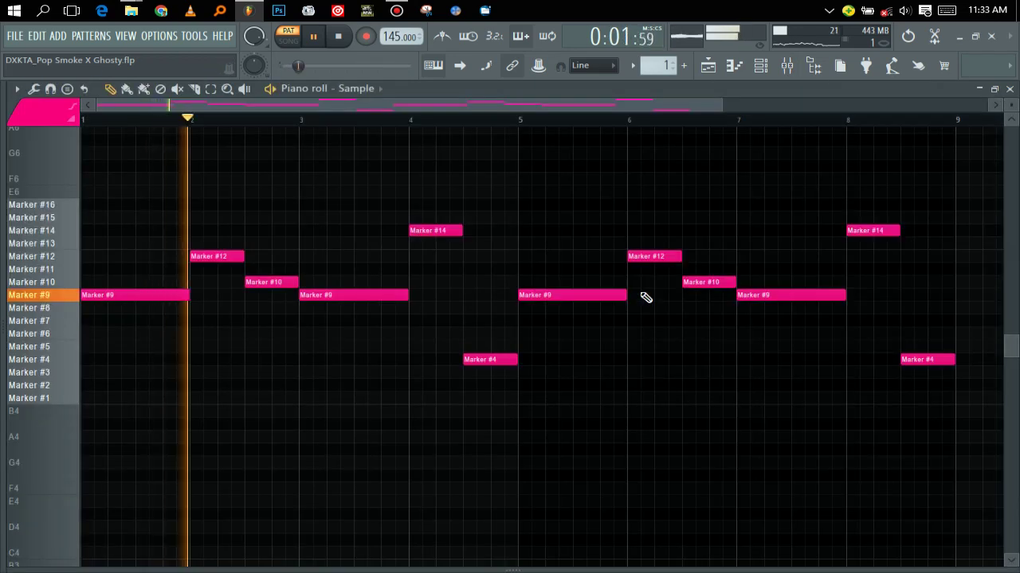
- Return to the playlist and examine the preset loaded in the reFX Nexus pattern's instrument
{"action": "key", "text": "F5"}
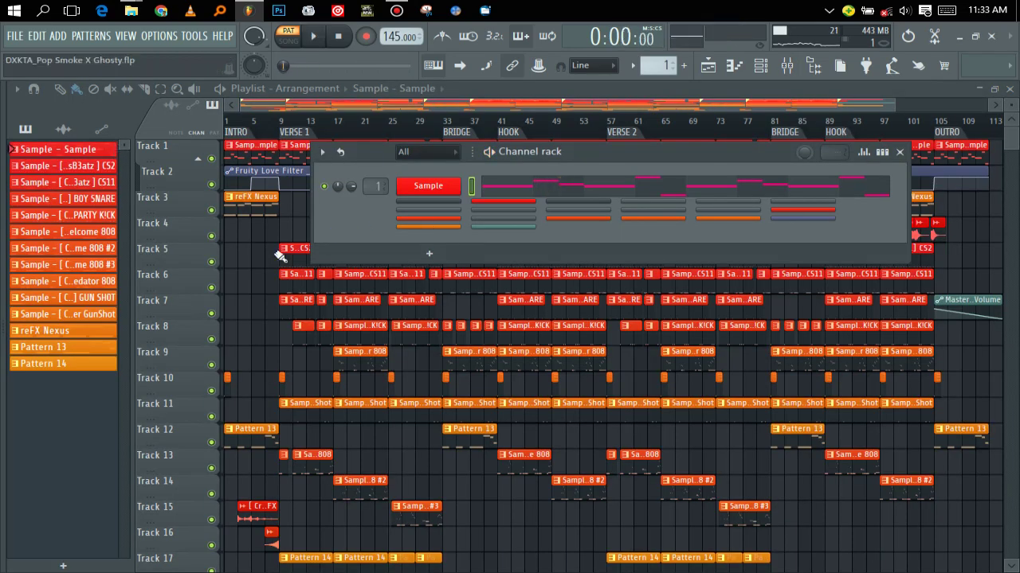
{"action": "key", "text": "F6"}
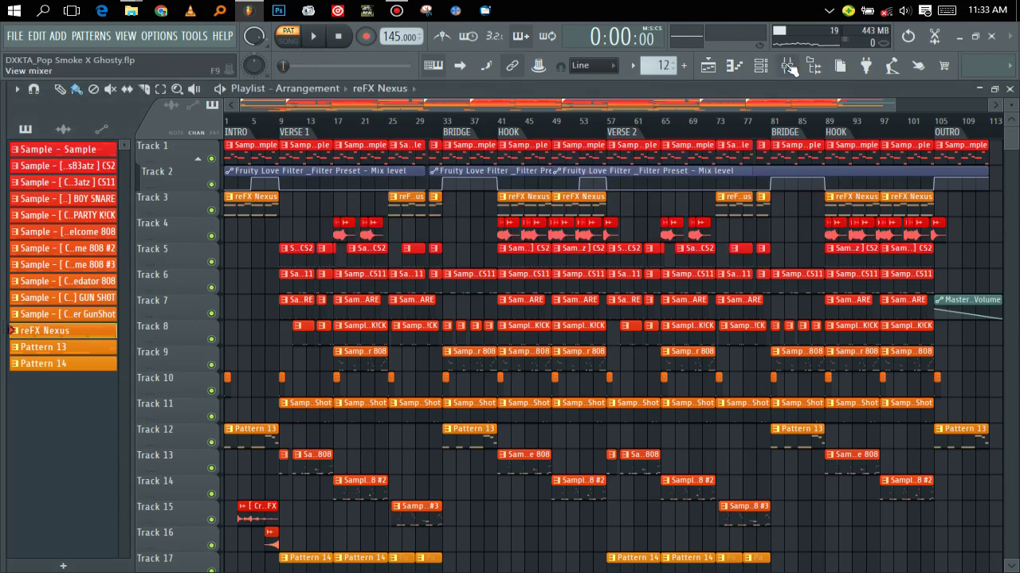
{"action": "left_click", "coordinate": [739, 66]}
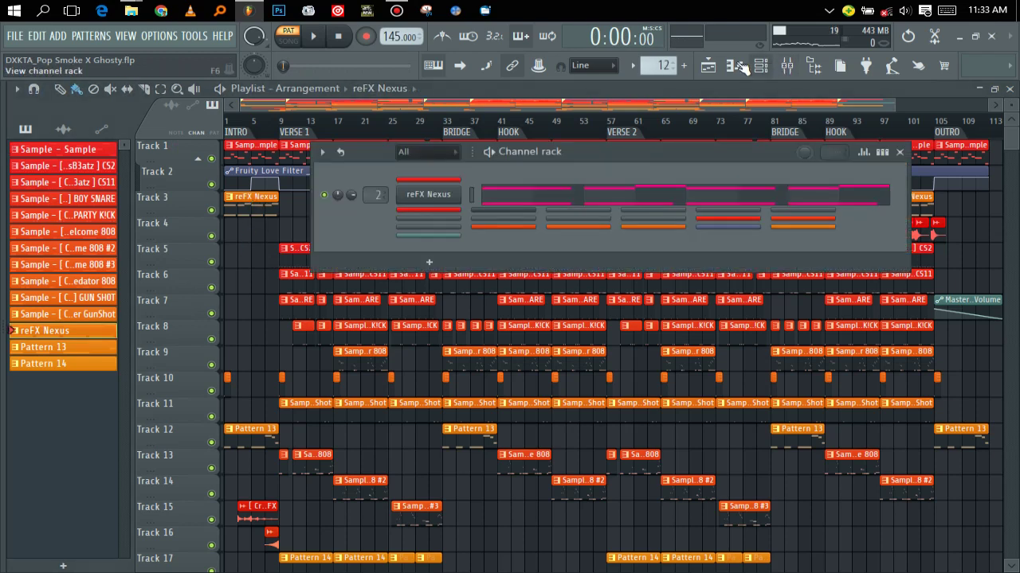
{"action": "left_click", "coordinate": [450, 203]}
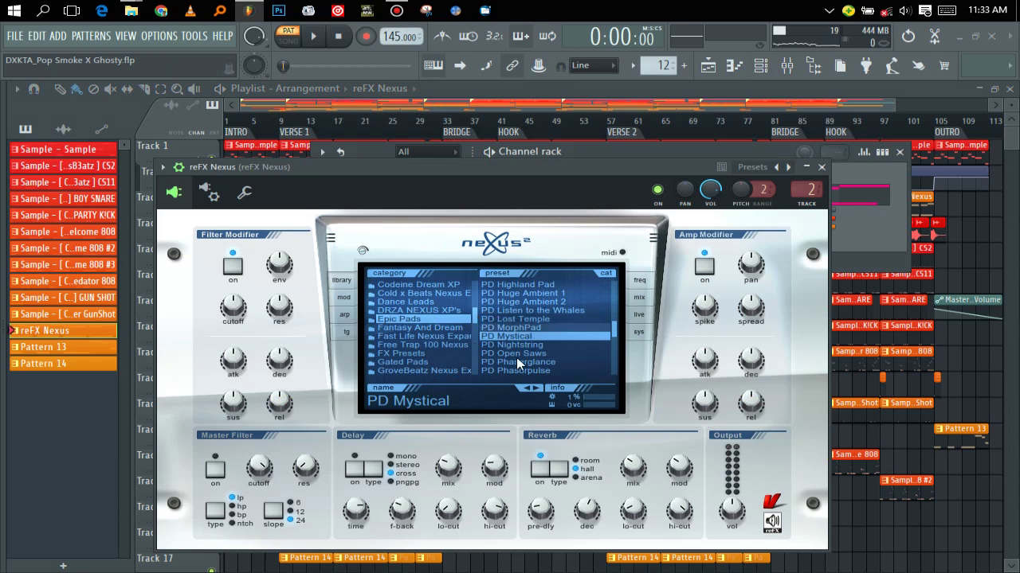
{"action": "key", "text": "Escape"}
- Play the reFX Nexus pattern in the piano roll and inspect the Fruity parametric EQ 2 on its mixer track
{"action": "key", "text": "F7"}
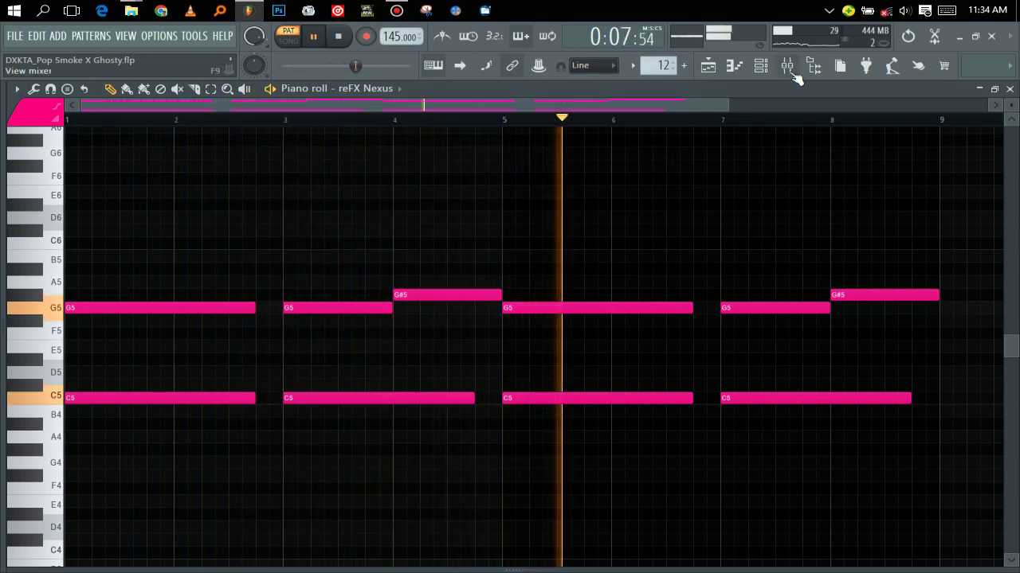
{"action": "left_click", "coordinate": [793, 71]}
{"action": "left_click", "coordinate": [99, 137]}
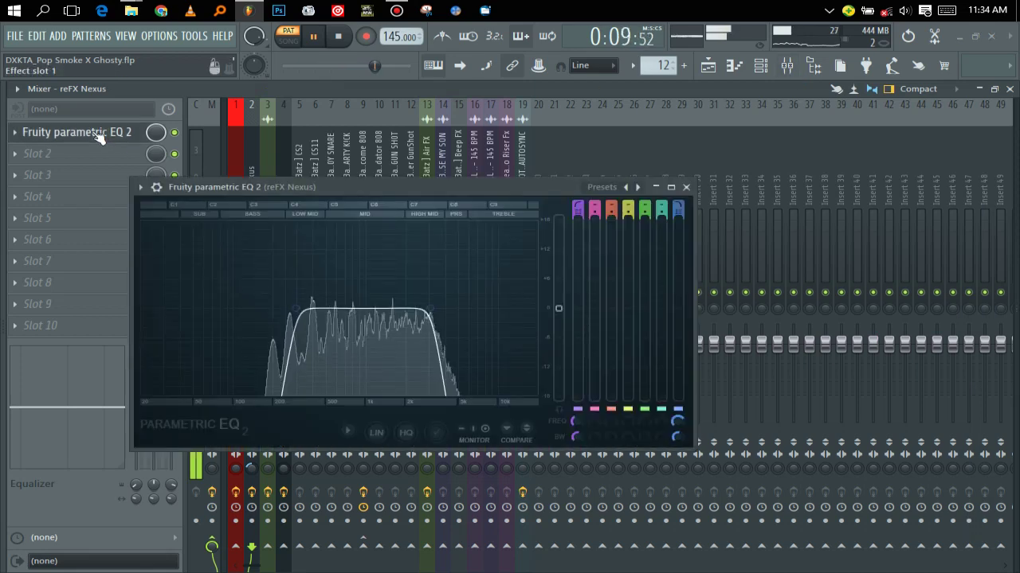
{"action": "key", "text": "Escape"}
{"action": "key", "text": "F9"}
{"action": "key", "text": "F7"}
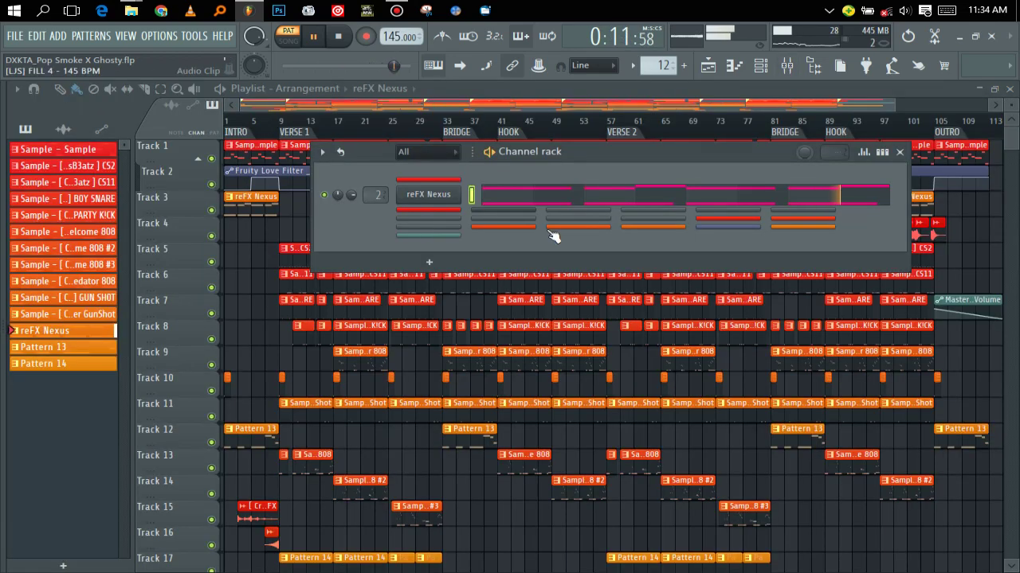
{"action": "key", "text": "F6"}
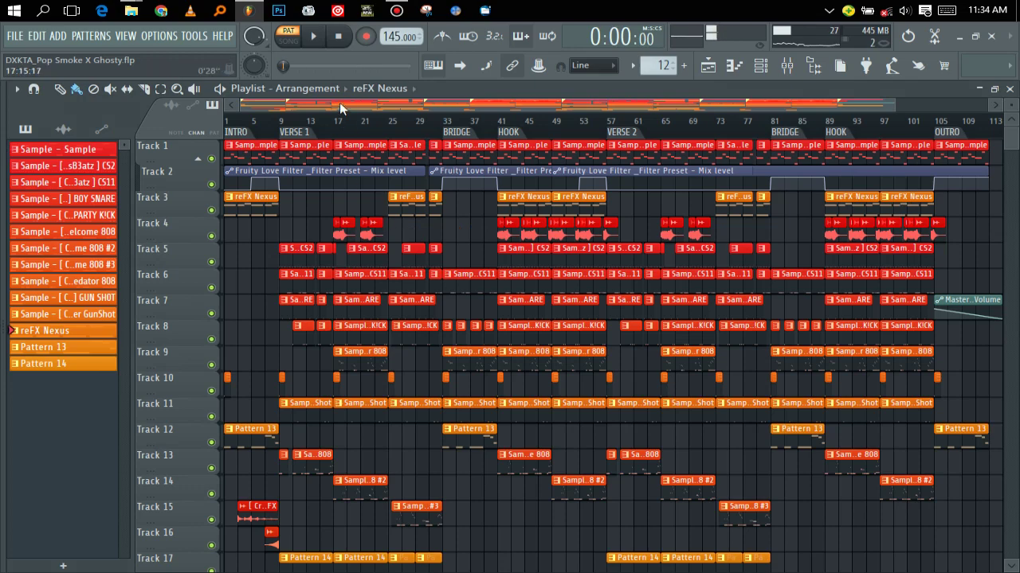
- Select the CS2 pattern from the playlist, open its notes in the piano roll and play it
{"action": "scroll", "coordinate": [341, 111], "scroll_direction": "up", "scroll_amount": 4}
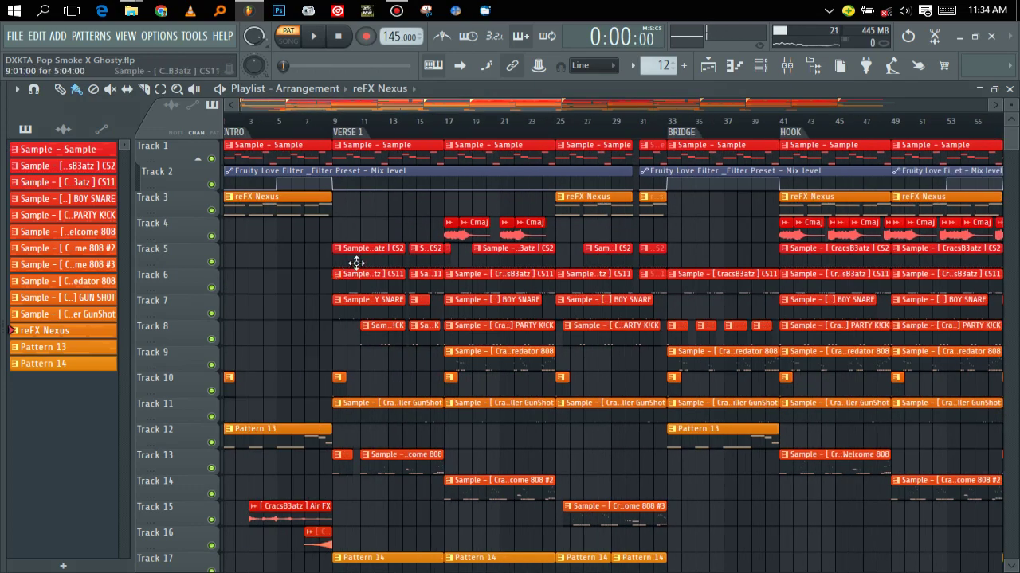
{"action": "left_click", "coordinate": [762, 70]}
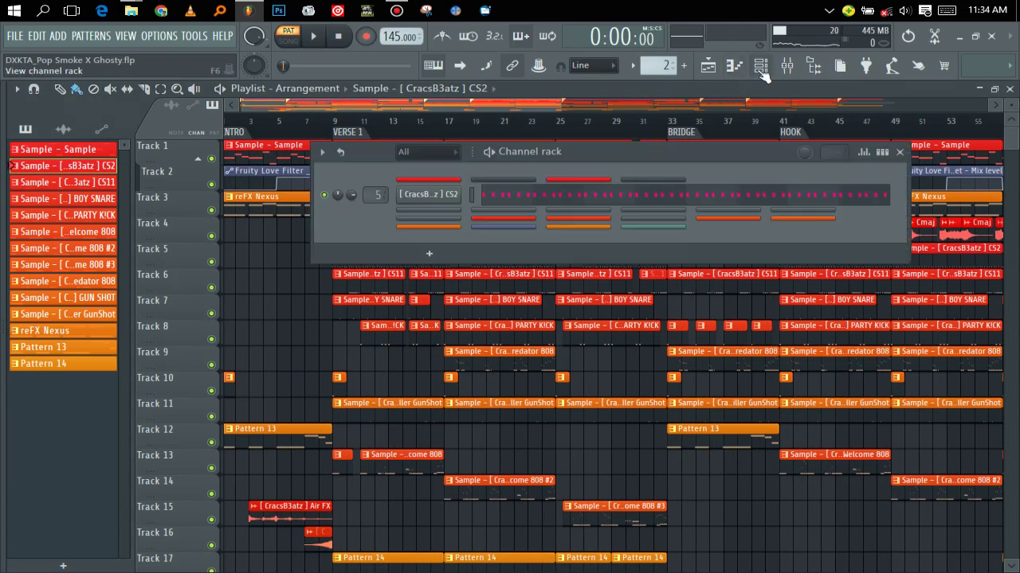
{"action": "left_click", "coordinate": [540, 193]}
{"action": "key", "text": "Escape"}
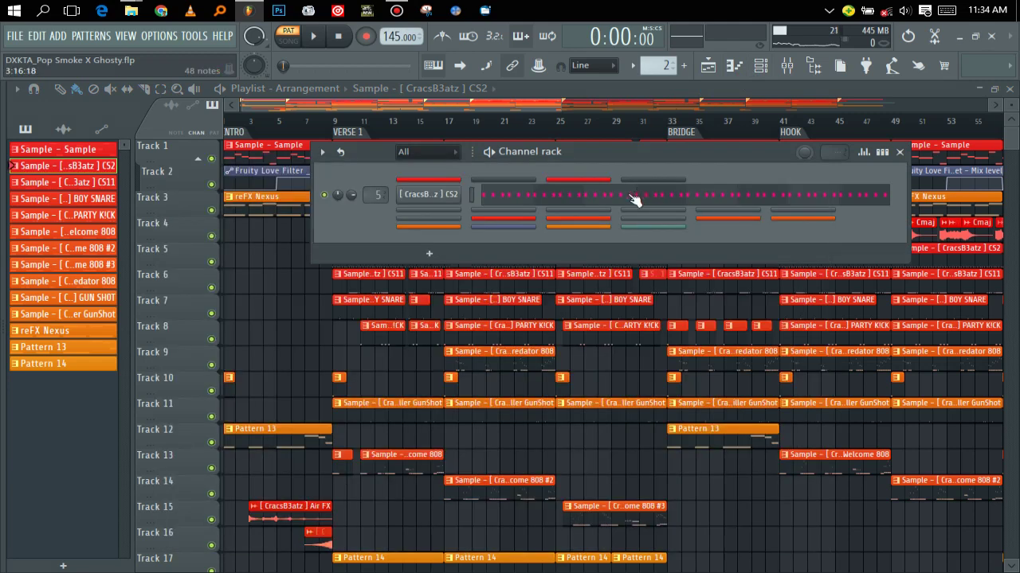
{"action": "left_click", "coordinate": [627, 198]}
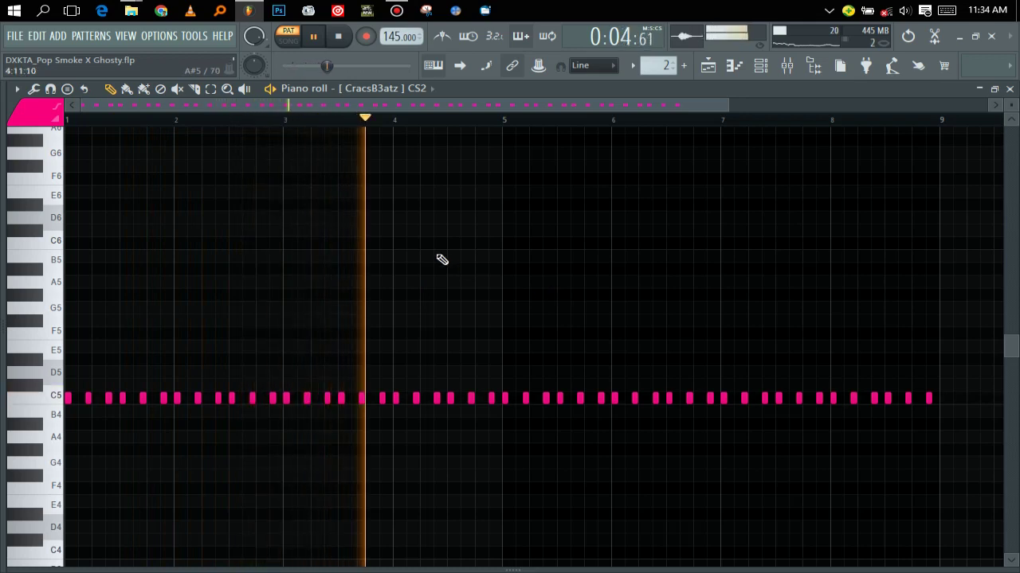
- Examine the CS2 channel's arpeggiator and echo delay settings, and review its notes again in the piano roll
{"action": "key", "text": "F7"}
{"action": "left_click", "coordinate": [442, 202]}
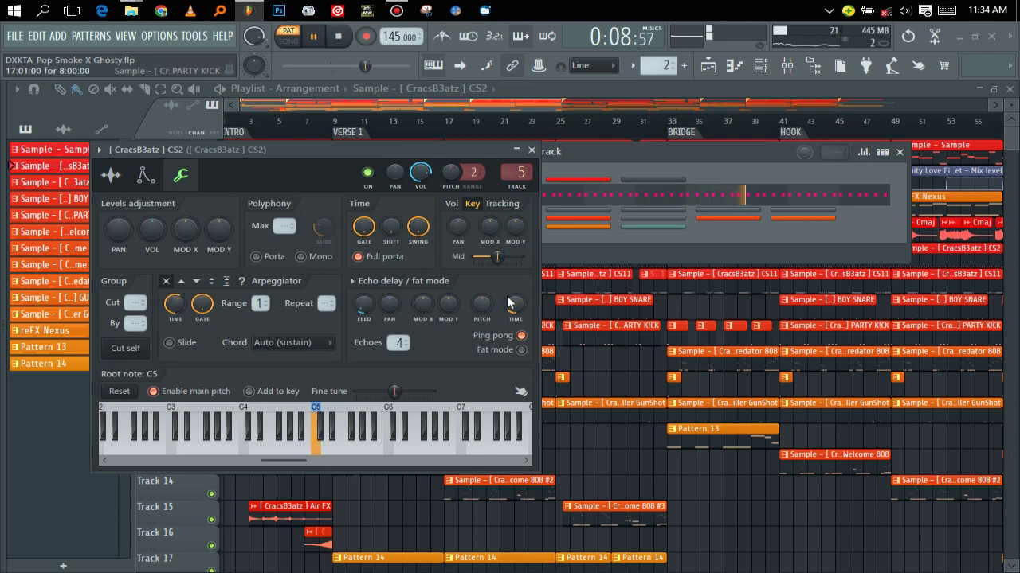
{"action": "key", "text": "Escape"}
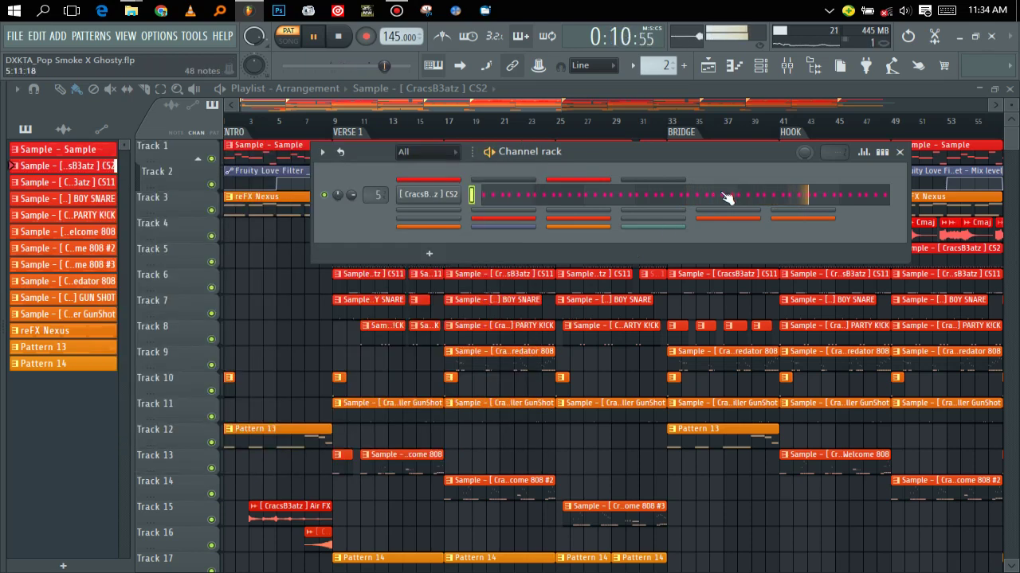
{"action": "left_click", "coordinate": [726, 198]}
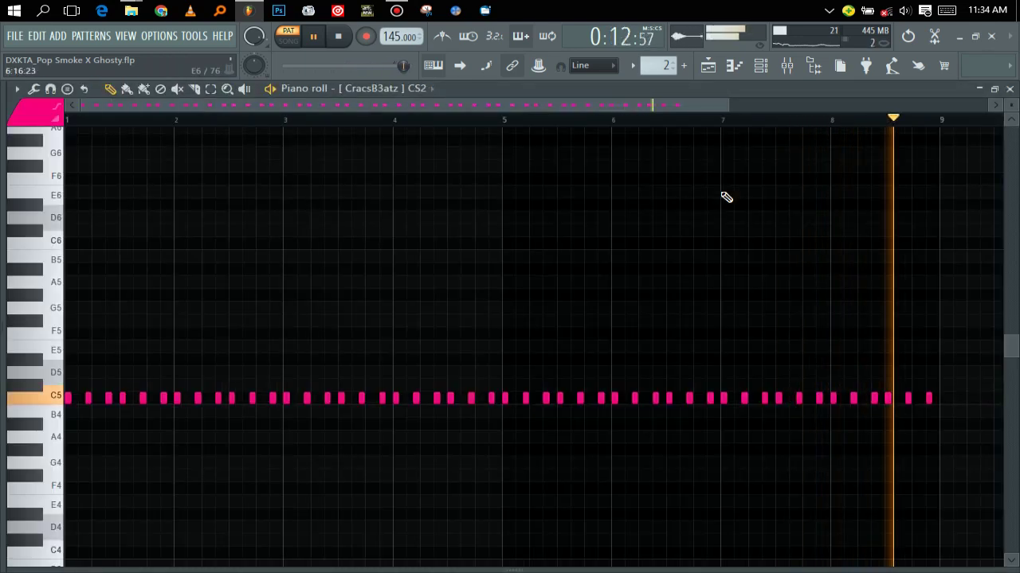
{"action": "key", "text": "Escape"}
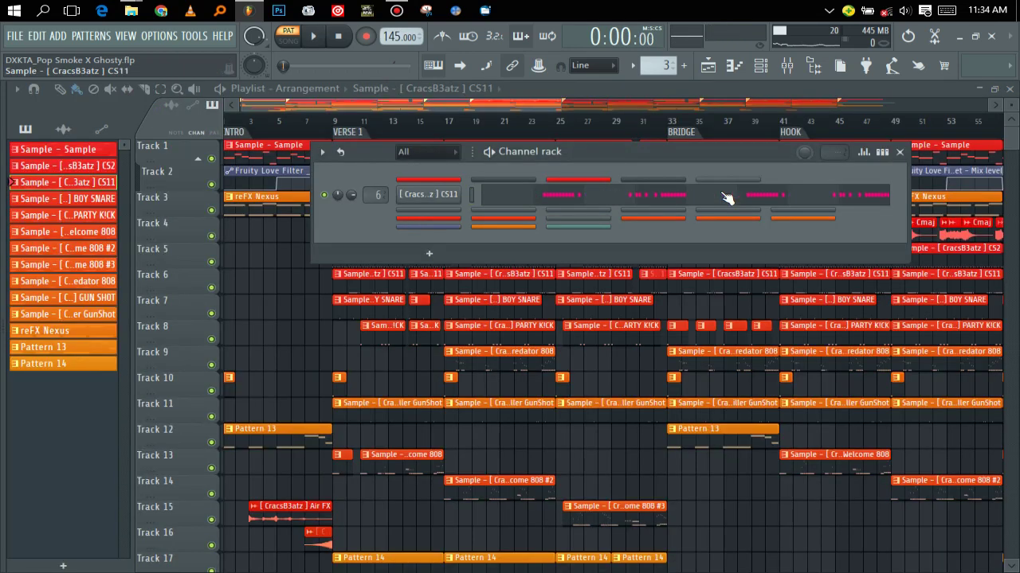
- Play the CS11 pattern in the piano roll, resizing the velocity lane so notes and velocities can be examined together
{"action": "left_click", "coordinate": [726, 198]}
{"action": "key", "text": "space"}
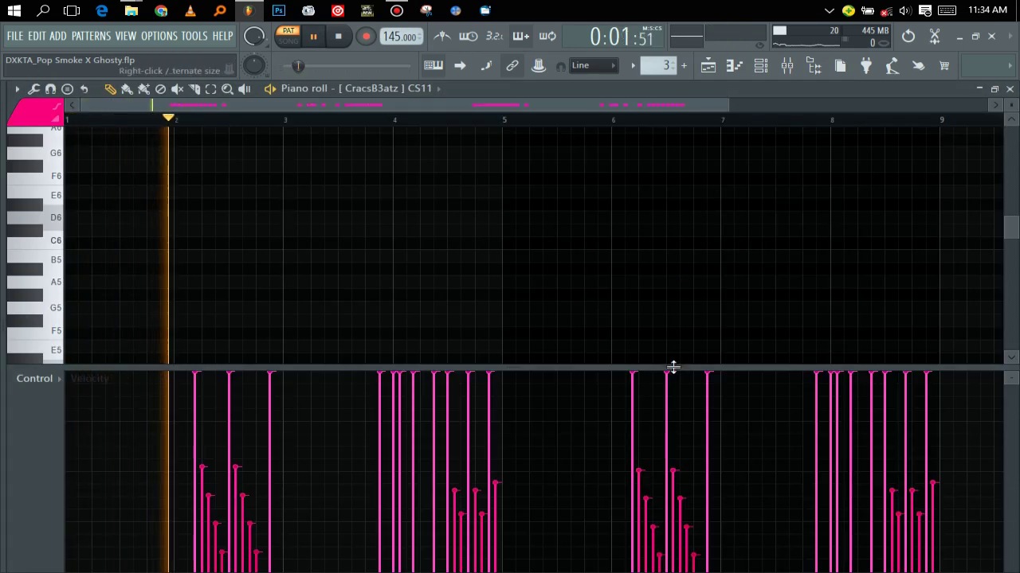
{"action": "left_click_drag", "start_coordinate": [673, 366], "coordinate": [662, 474]}
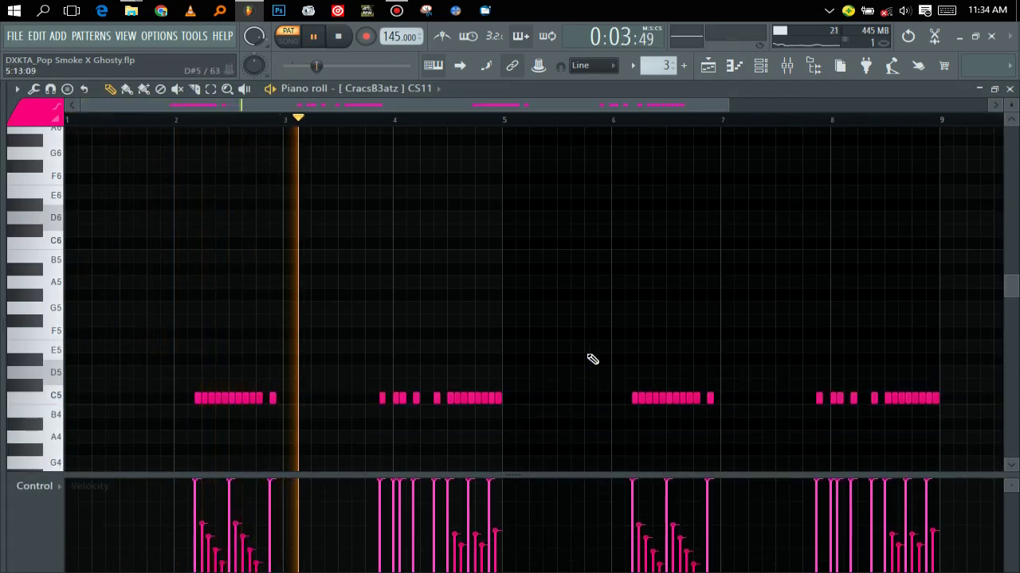
{"action": "scroll", "coordinate": [592, 359], "scroll_direction": "down", "scroll_amount": 4}
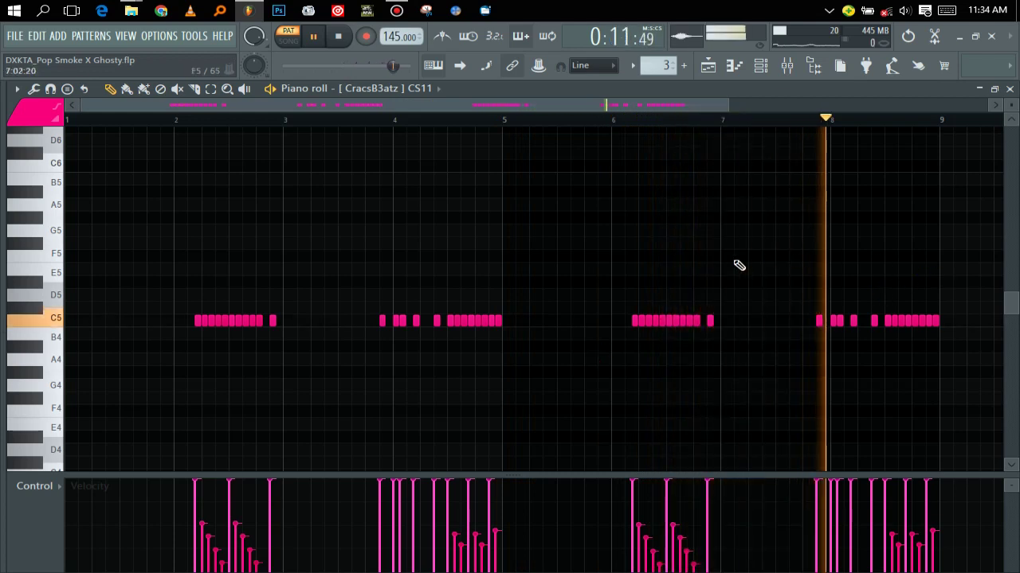
{"action": "key", "text": "F5"}
{"action": "key", "text": "space"}
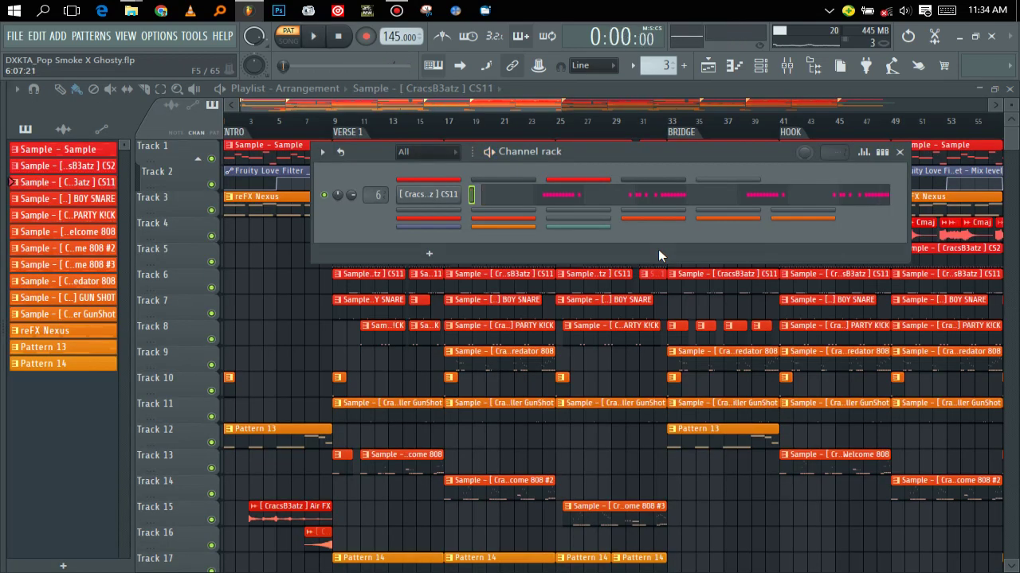
- Review the BOY SNARE and PARTY K!CK patterns in turn, playing each one in the piano roll
{"action": "key", "text": "F7"}
{"action": "key", "text": "space"}
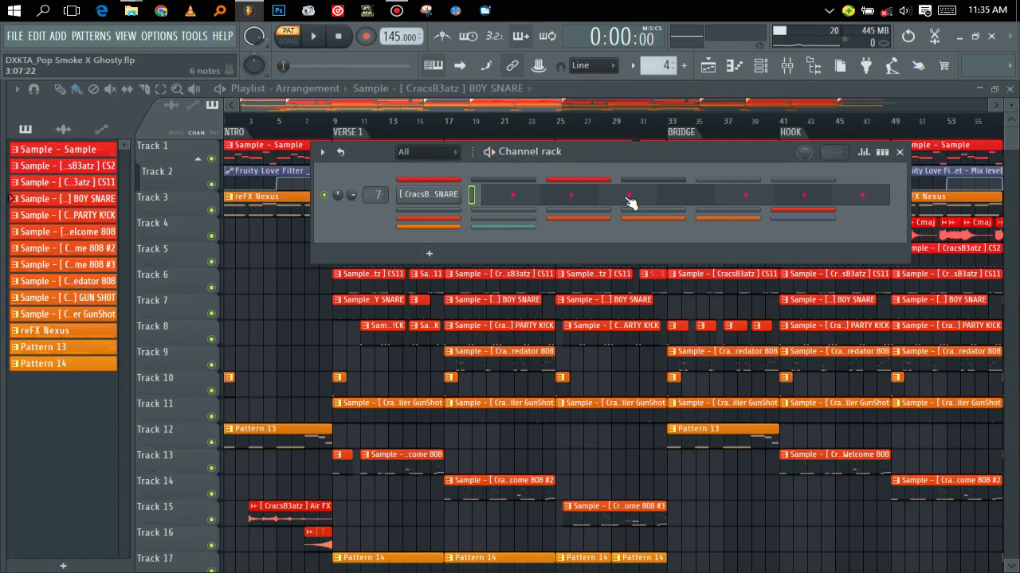
{"action": "key", "text": "KP_Add"}
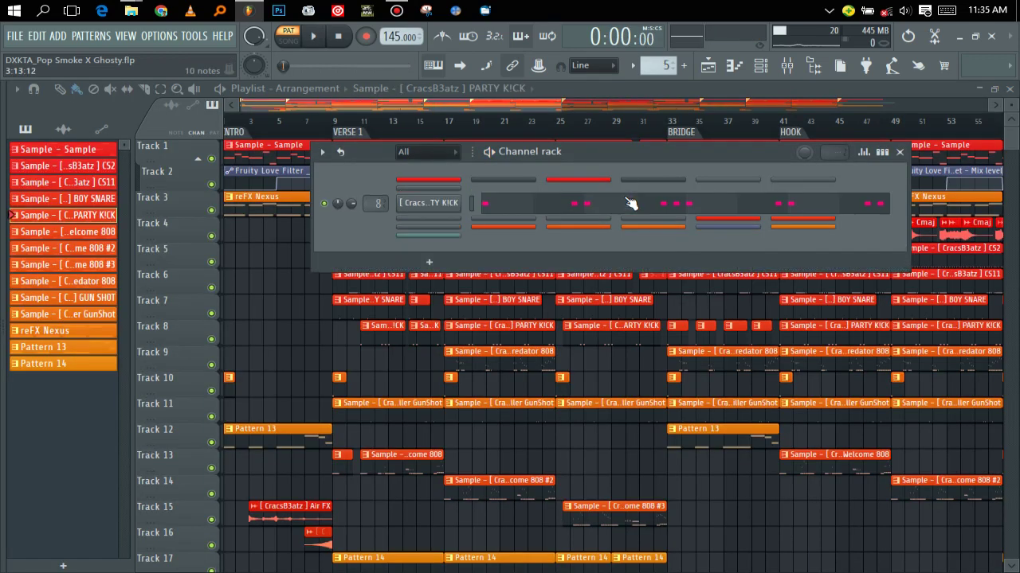
{"action": "left_click", "coordinate": [542, 213]}
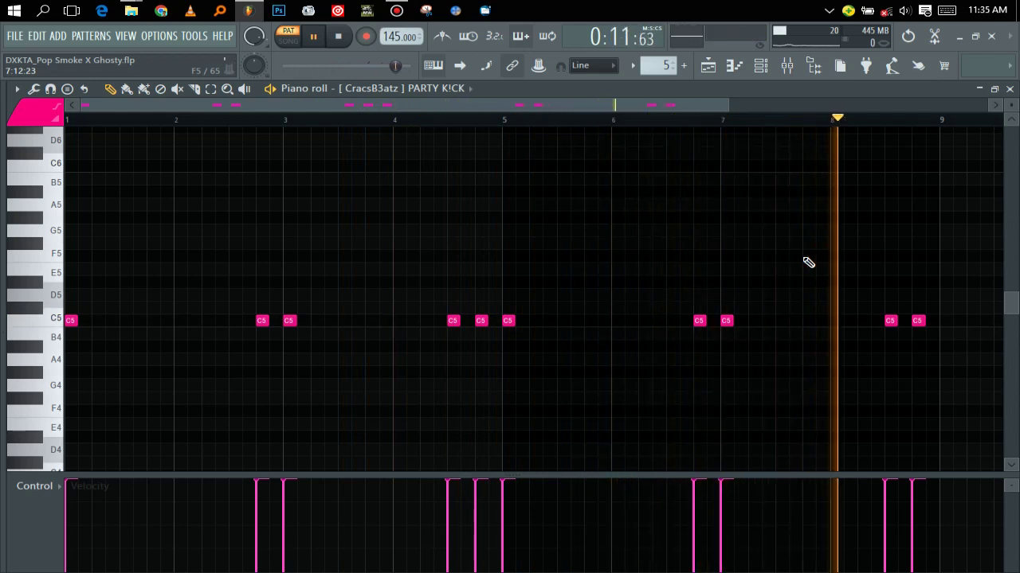
{"action": "key", "text": "space"}
{"action": "key", "text": "F7"}
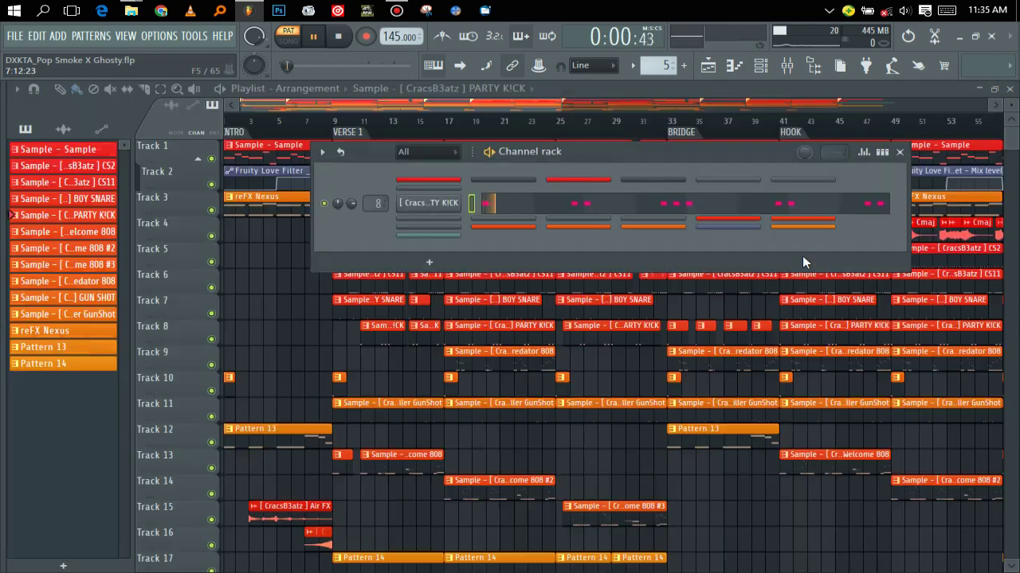
- Open the first Welcome 808 pattern in the piano roll and examine its bass and high slide notes
{"action": "left_click", "coordinate": [770, 210]}
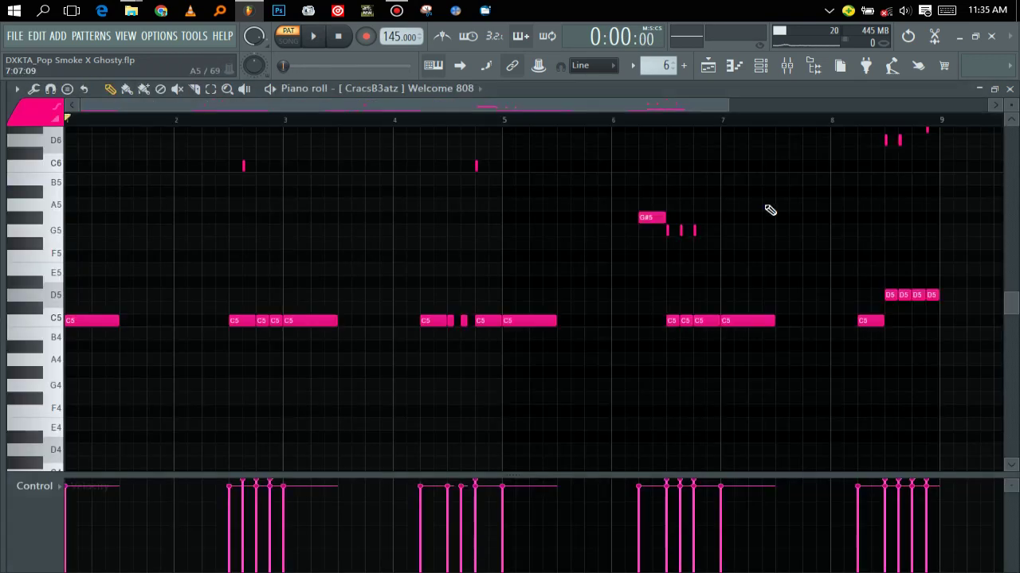
{"action": "scroll", "coordinate": [561, 241], "scroll_direction": "up", "scroll_amount": 2}
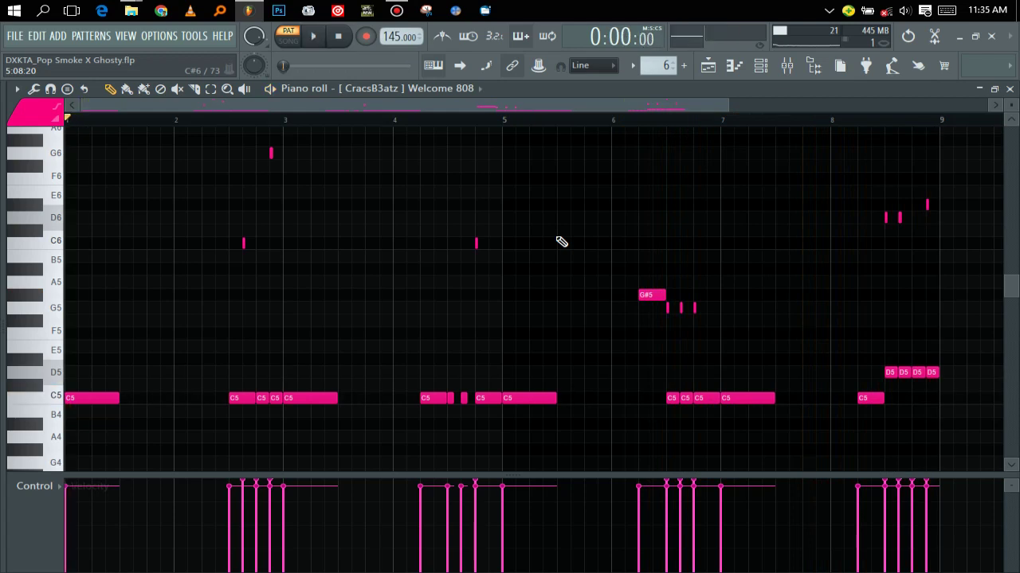
{"action": "key", "text": "F7"}
- Play the second Welcome 808 pattern in the piano roll, shrinking the velocity lane so the C5 bass notes and high slides show together
{"action": "left_click", "coordinate": [563, 212]}
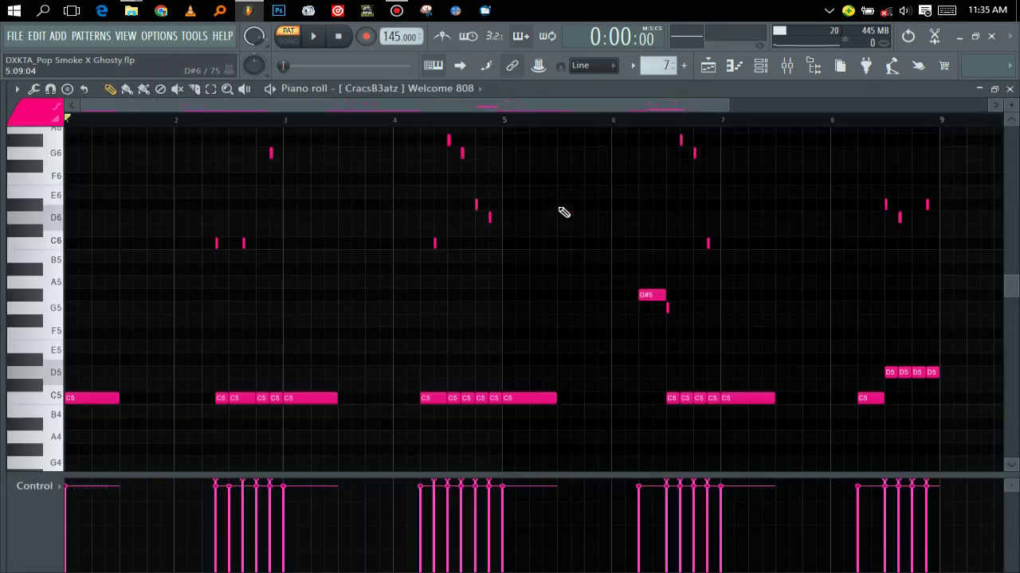
{"action": "scroll", "coordinate": [563, 212], "scroll_direction": "up", "scroll_amount": 2}
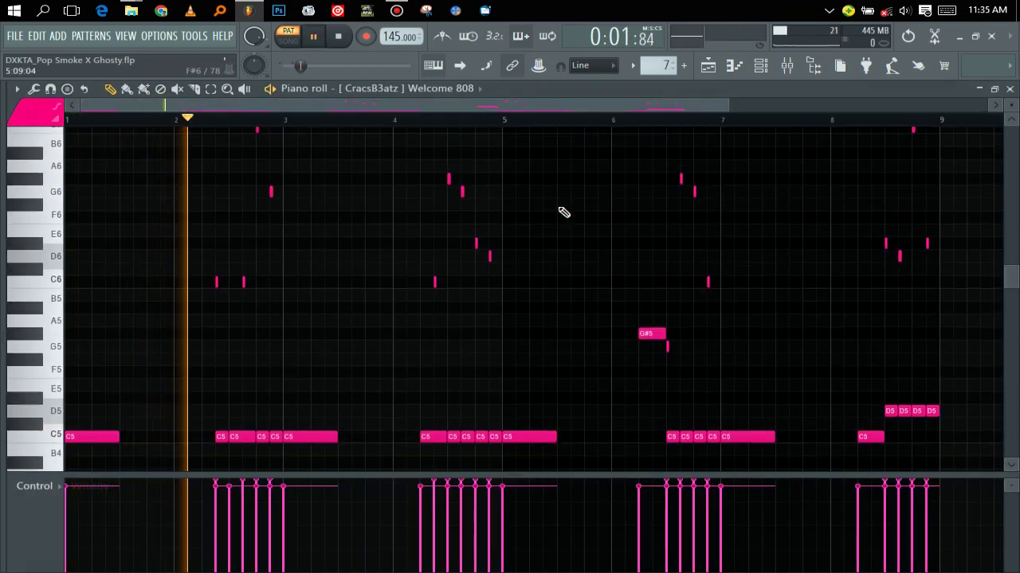
{"action": "scroll", "coordinate": [563, 212], "scroll_direction": "up", "scroll_amount": 3}
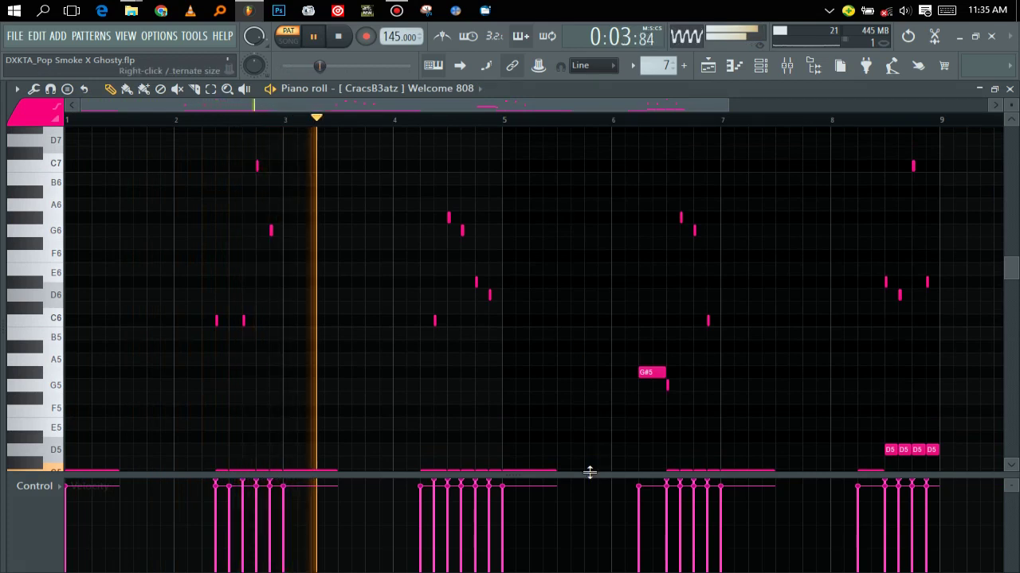
{"action": "left_click_drag", "start_coordinate": [587, 473], "coordinate": [590, 519]}
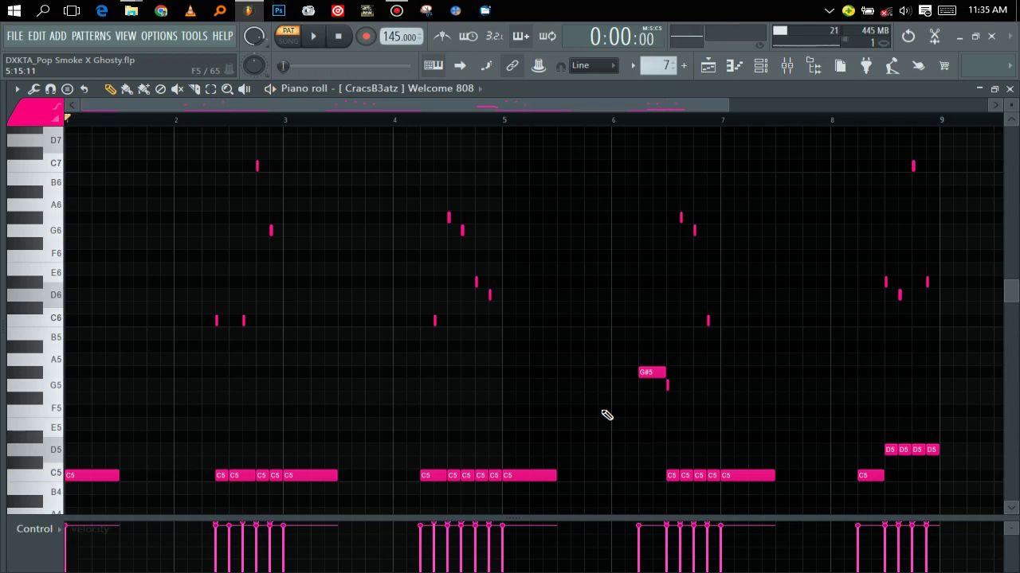
- Review the third Welcome 808 pattern and the Predator 808 pattern in turn, playing each one in the piano roll
{"action": "key", "text": "F7"}
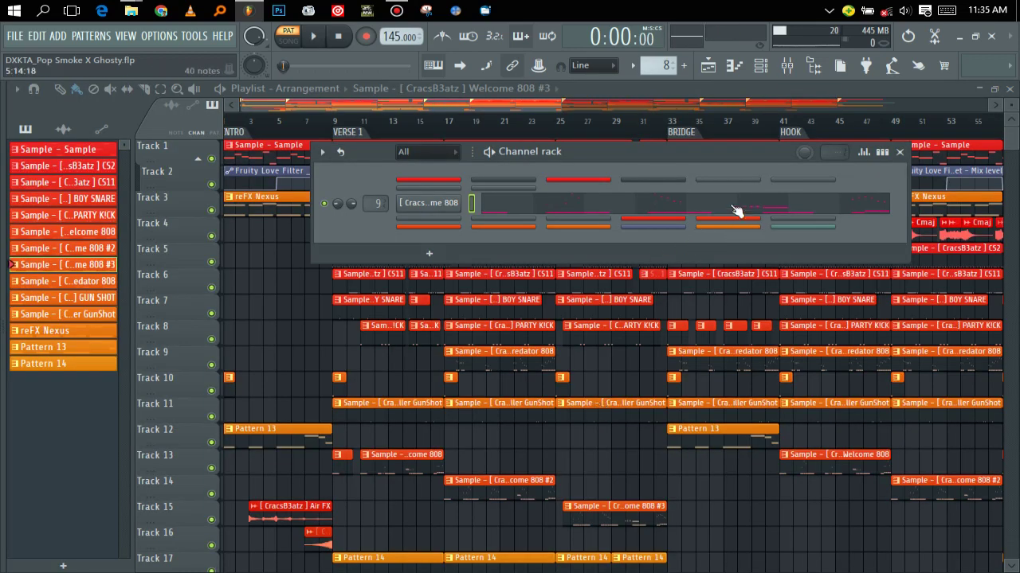
{"action": "left_click", "coordinate": [737, 212]}
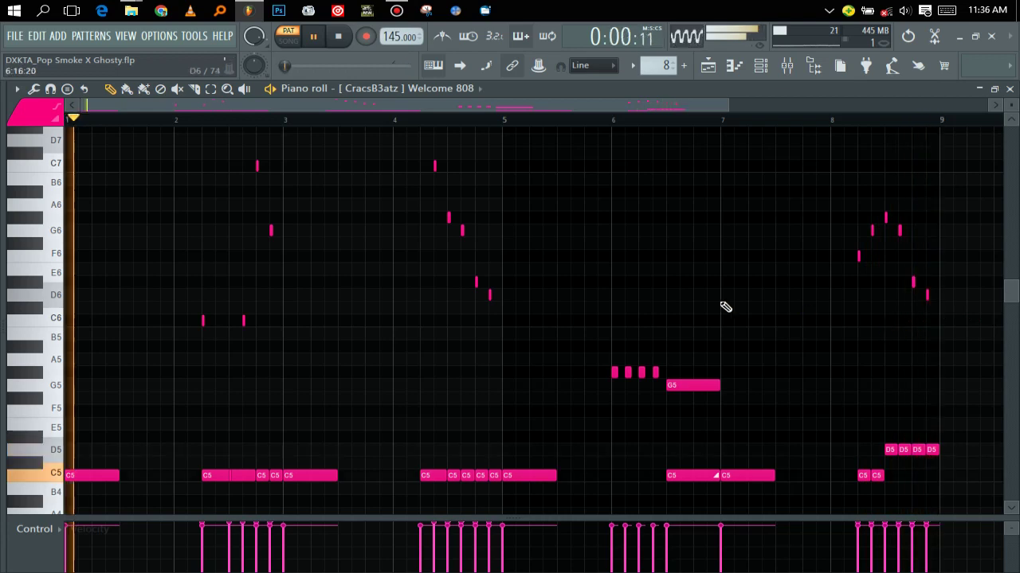
{"action": "key", "text": "F5"}
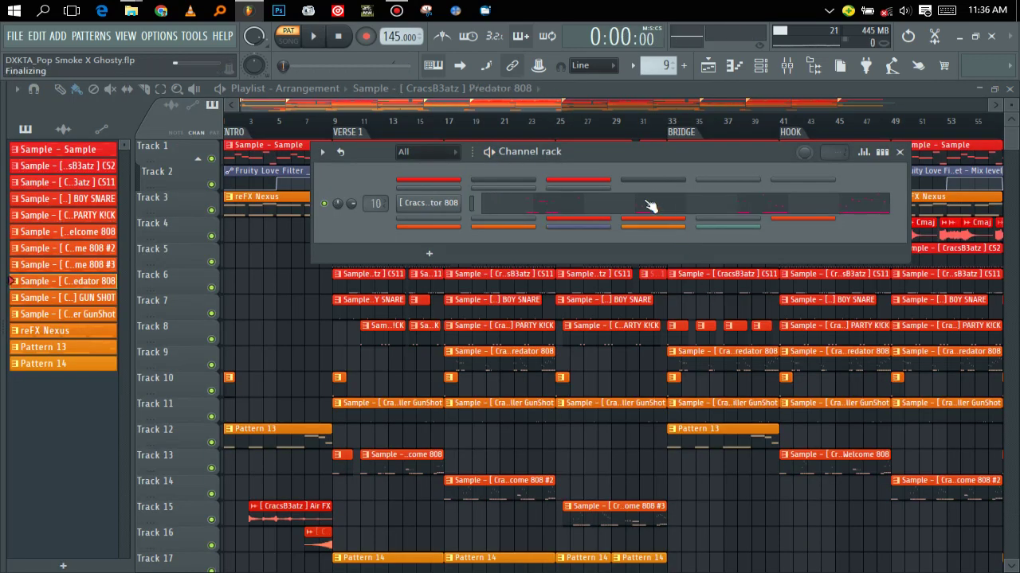
{"action": "left_click", "coordinate": [650, 207]}
{"action": "key", "text": "space"}
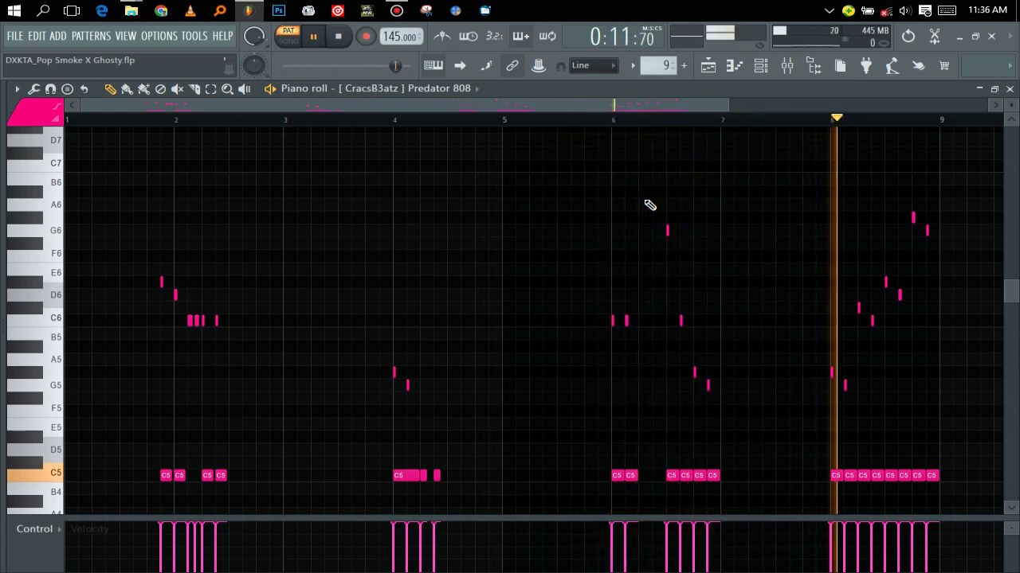
{"action": "key", "text": "F5"}
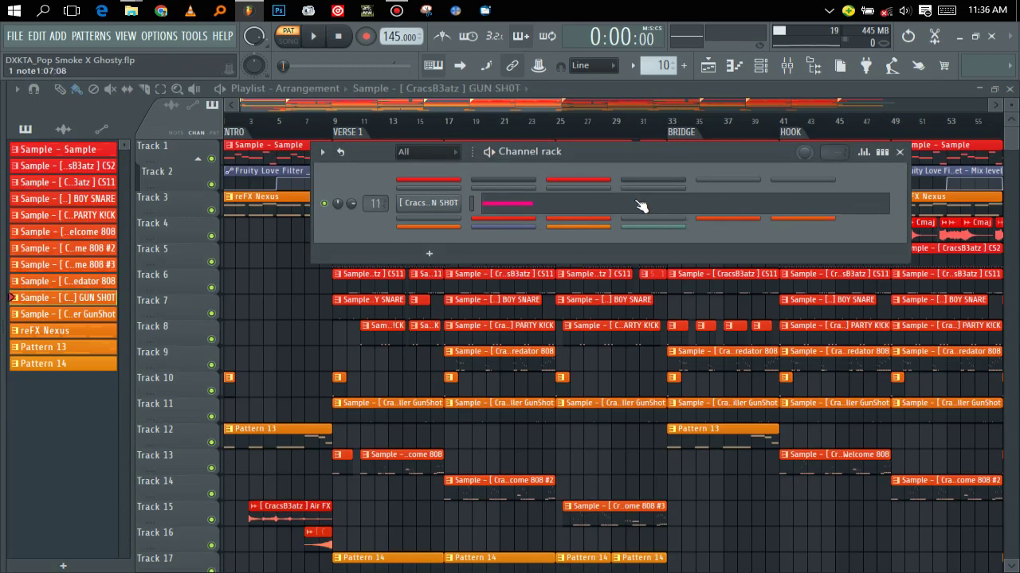
- Play the GUN SHOT and Driller GunShot patterns in the piano roll, starting Driller GunShot playback shortly before its hits
{"action": "left_click", "coordinate": [632, 206]}
{"action": "key", "text": "space"}
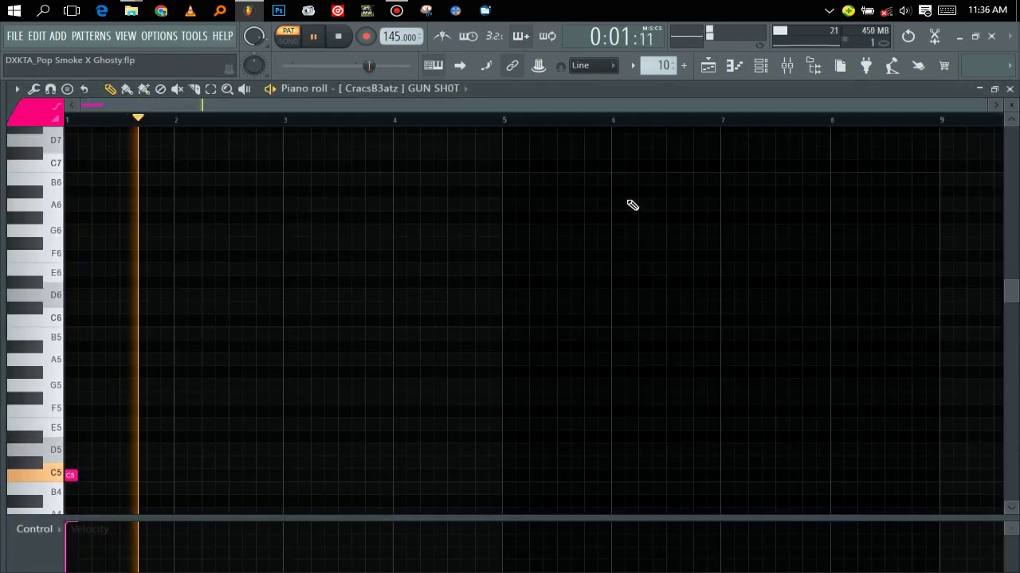
{"action": "key", "text": "F7"}
{"action": "left_click", "coordinate": [632, 206]}
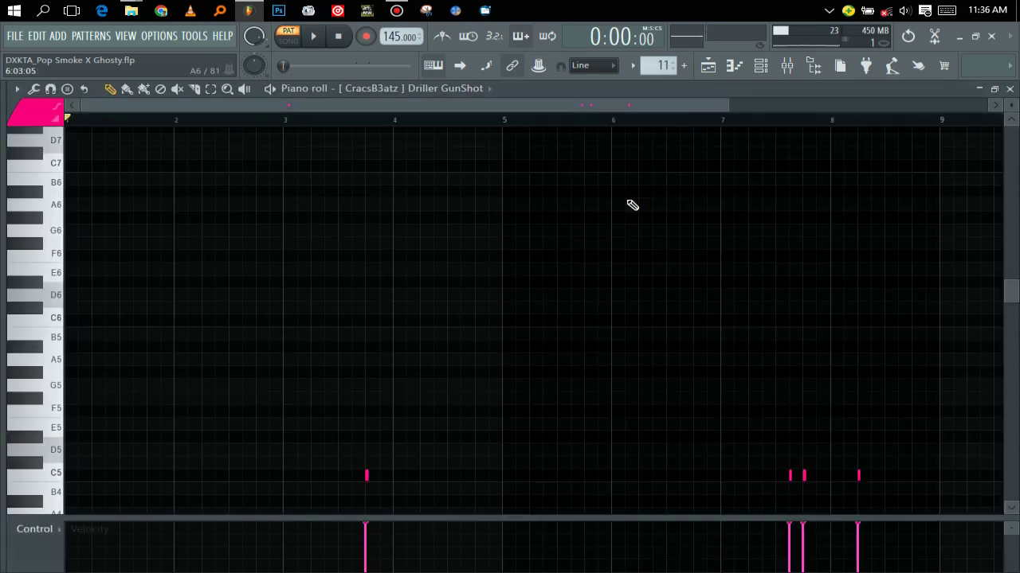
{"action": "left_click", "coordinate": [345, 121]}
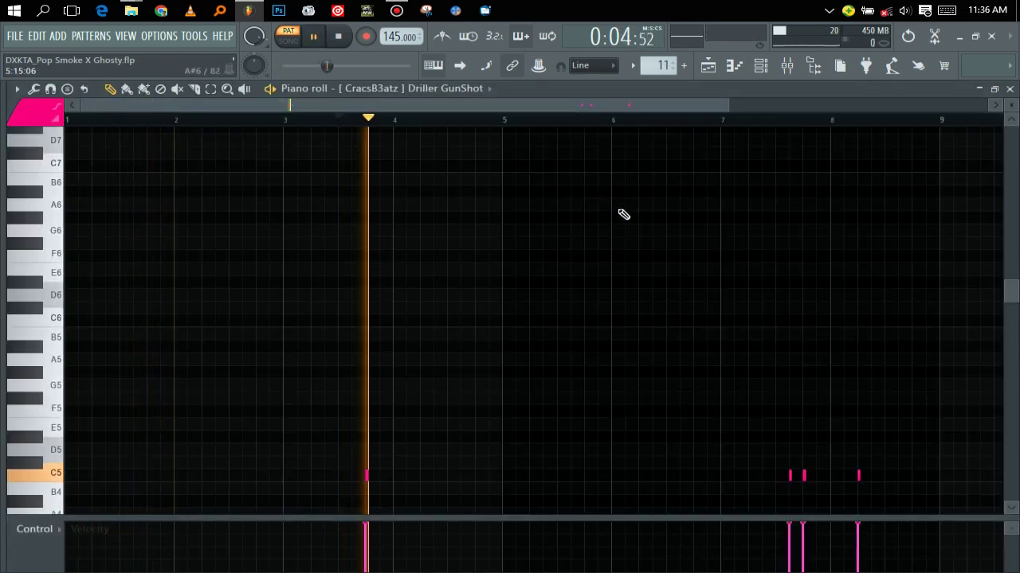
{"action": "left_click", "coordinate": [763, 130]}
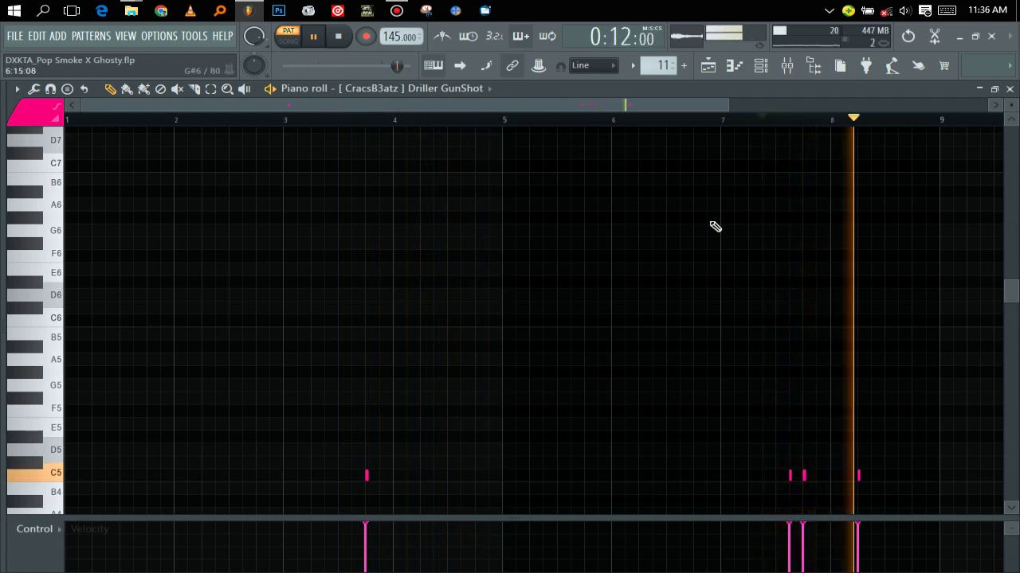
- Examine the Driller GunShot channel's echo delay and arpeggiator settings
{"action": "key", "text": "F7"}
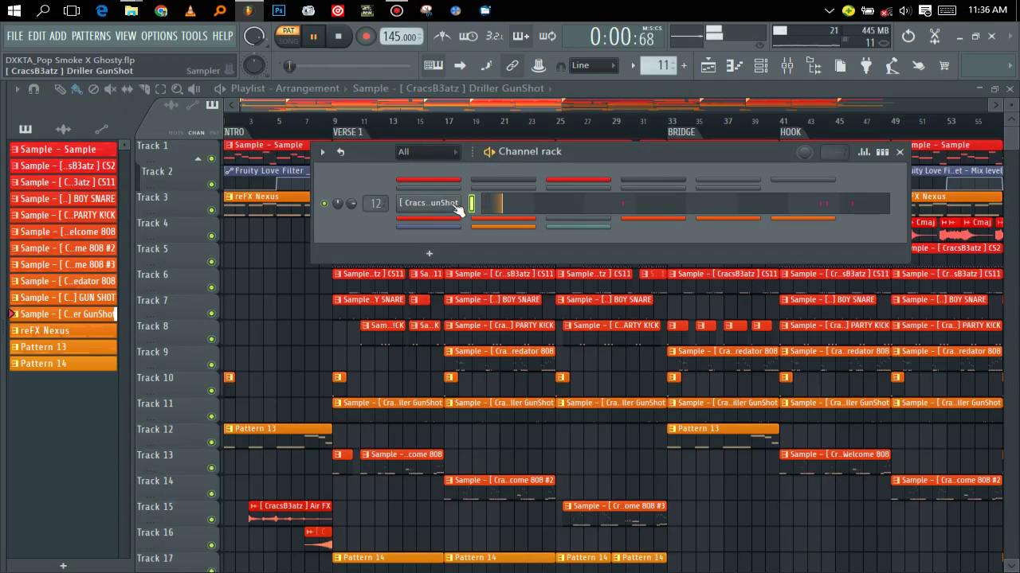
{"action": "left_click", "coordinate": [456, 205]}
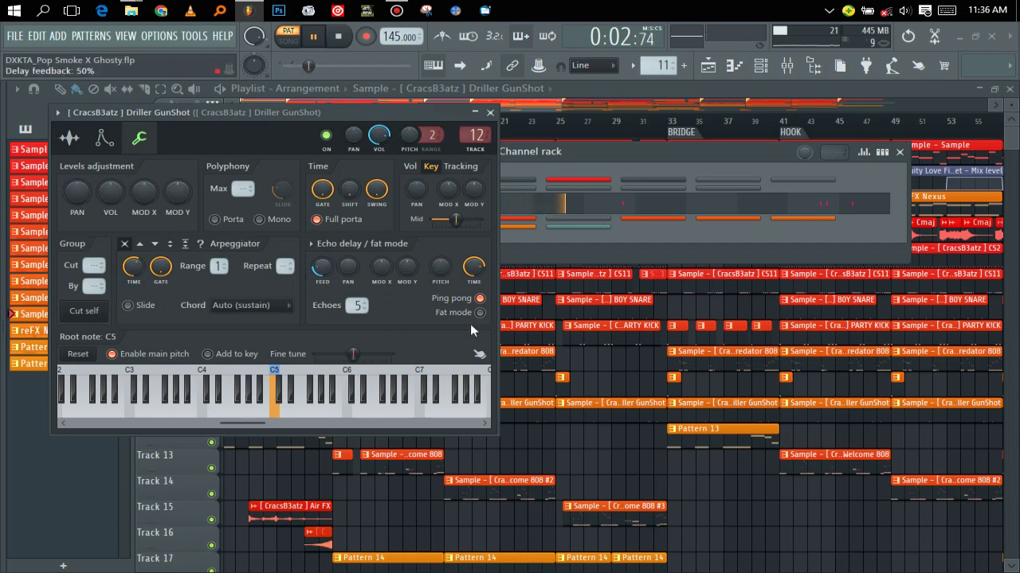
{"action": "key", "text": "Escape"}
- Review the reFX Nexus pattern's notes and Pattern 13's ANA 2 notes in the piano roll
{"action": "left_click", "coordinate": [556, 189]}
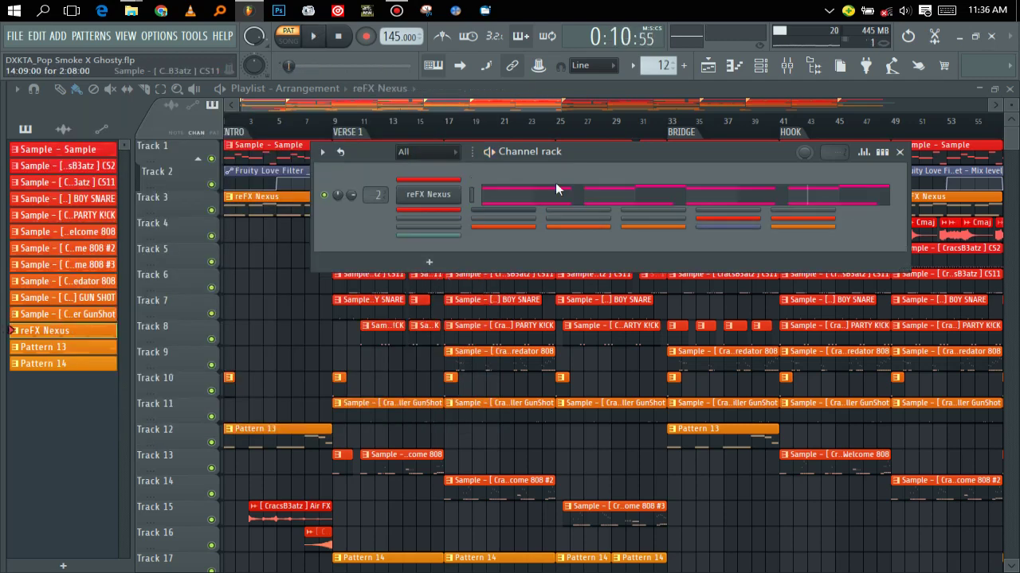
{"action": "left_click", "coordinate": [609, 197]}
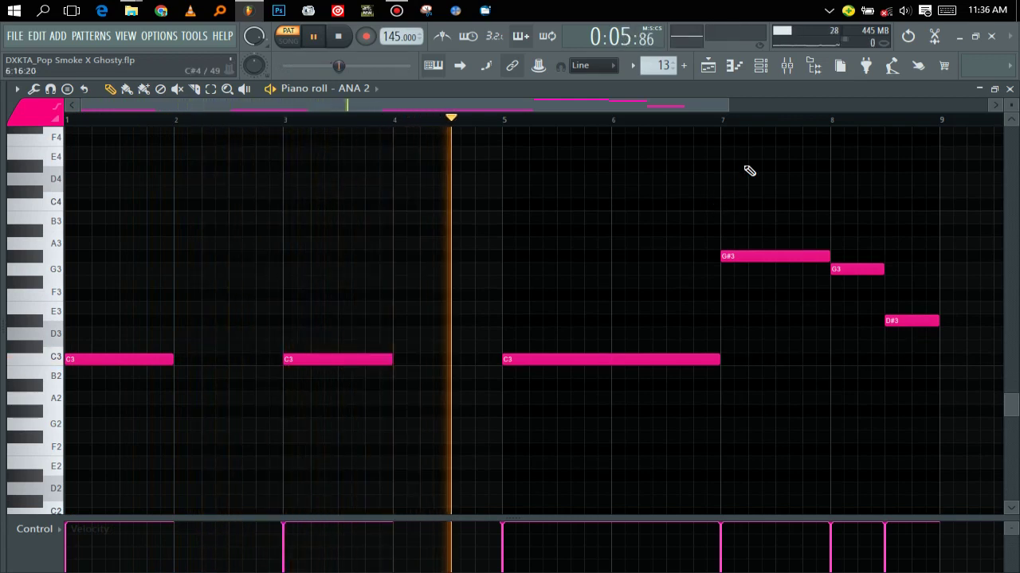
- Examine the Fruity parametric EQ 2 on the ANA 2 mixer track and the preset selected in the ANA 2 synth
{"action": "left_click", "coordinate": [787, 68]}
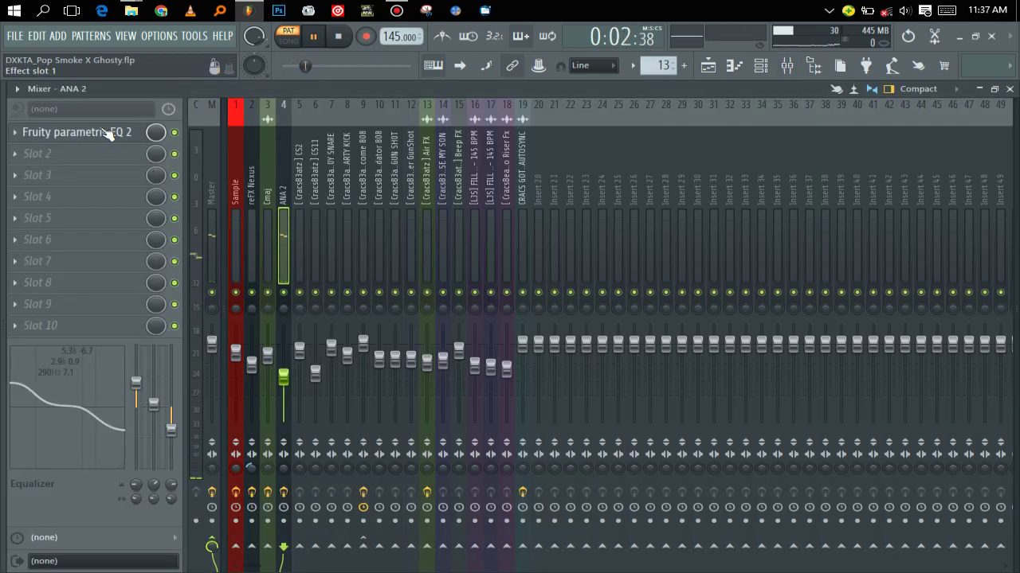
{"action": "left_click", "coordinate": [107, 133]}
{"action": "left_click", "coordinate": [107, 133]}
{"action": "key", "text": "alt+F8"}
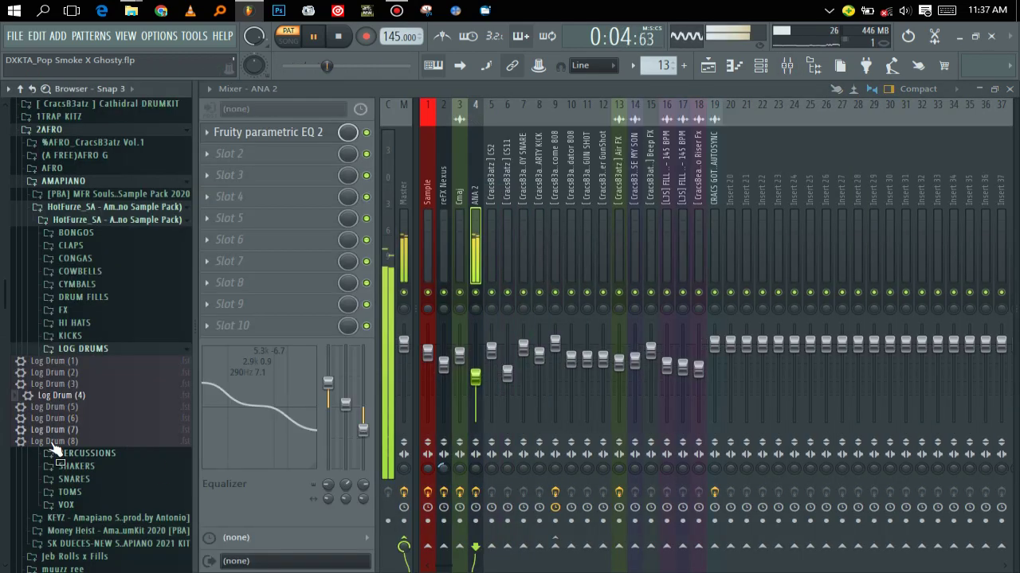
{"action": "key", "text": "alt+F8"}
{"action": "key", "text": "F7"}
{"action": "key", "text": "F5"}
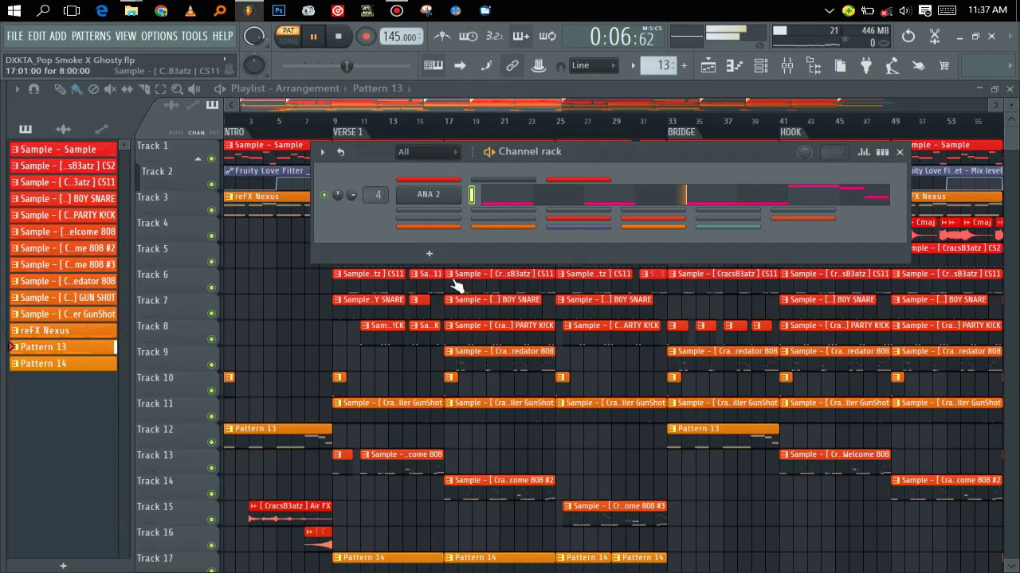
{"action": "left_click", "coordinate": [454, 197]}
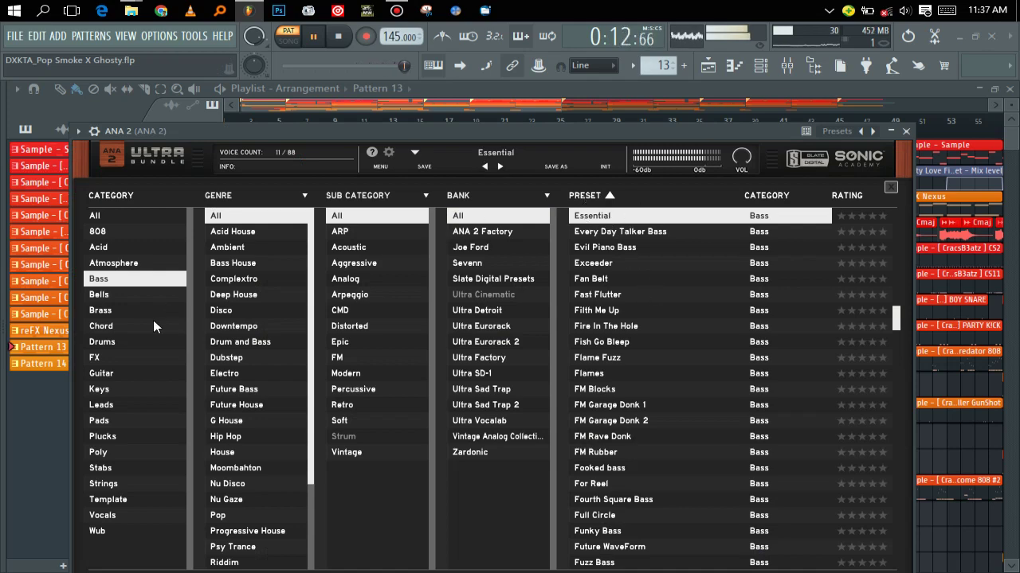
{"action": "left_click", "coordinate": [906, 131]}
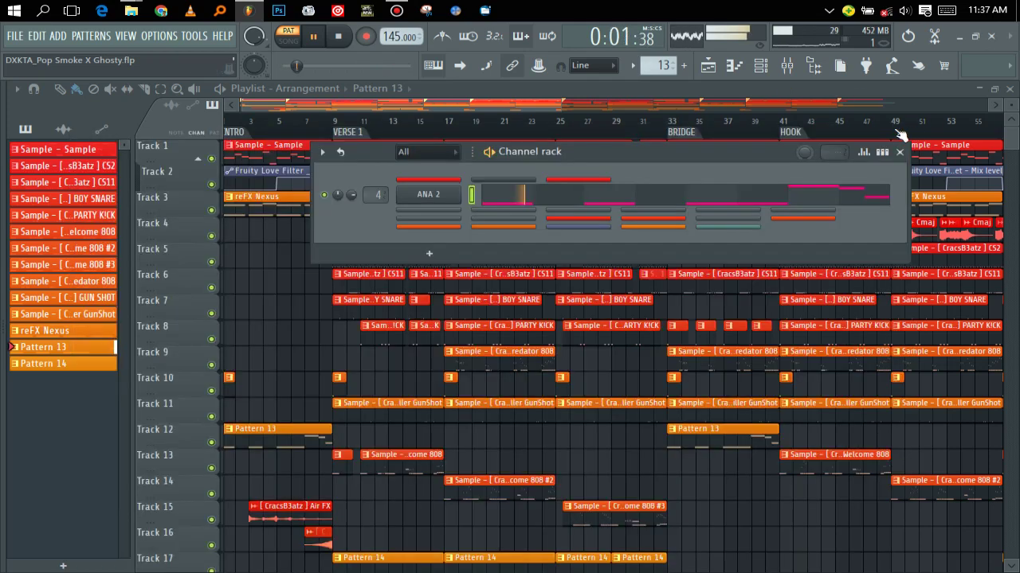
{"action": "key", "text": "space"}
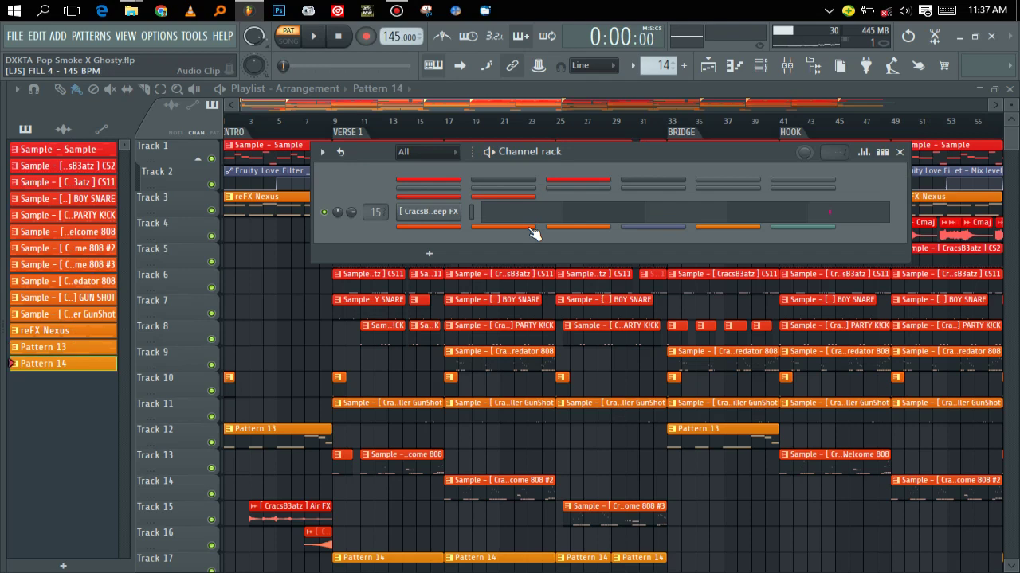
- Review Pattern 14's Beep FX note in the piano roll, playing it from bar 5
{"action": "left_click", "coordinate": [616, 218]}
{"action": "key", "text": "space"}
{"action": "left_click", "coordinate": [505, 121]}
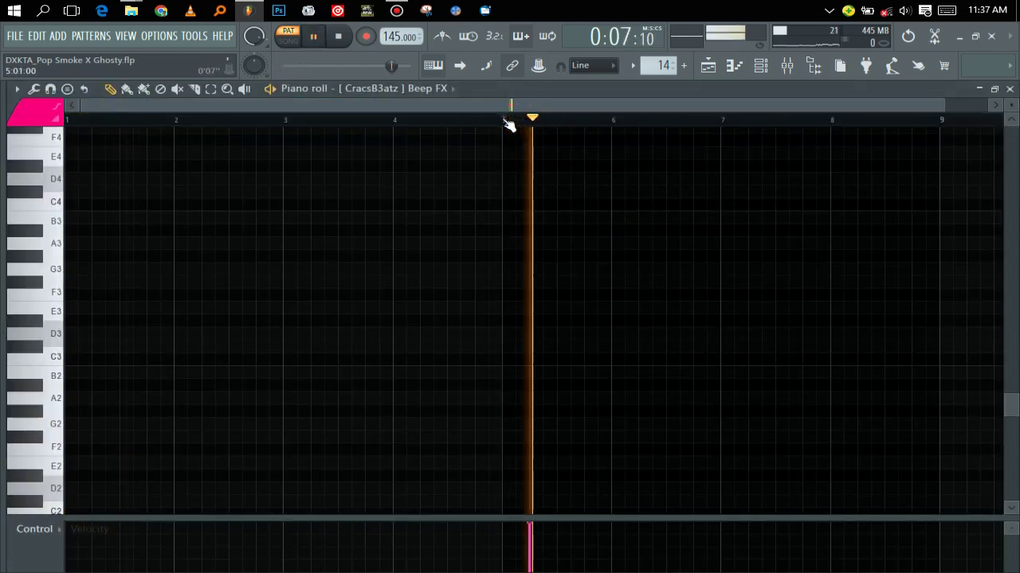
{"action": "scroll", "coordinate": [509, 125], "scroll_direction": "down", "scroll_amount": 3}
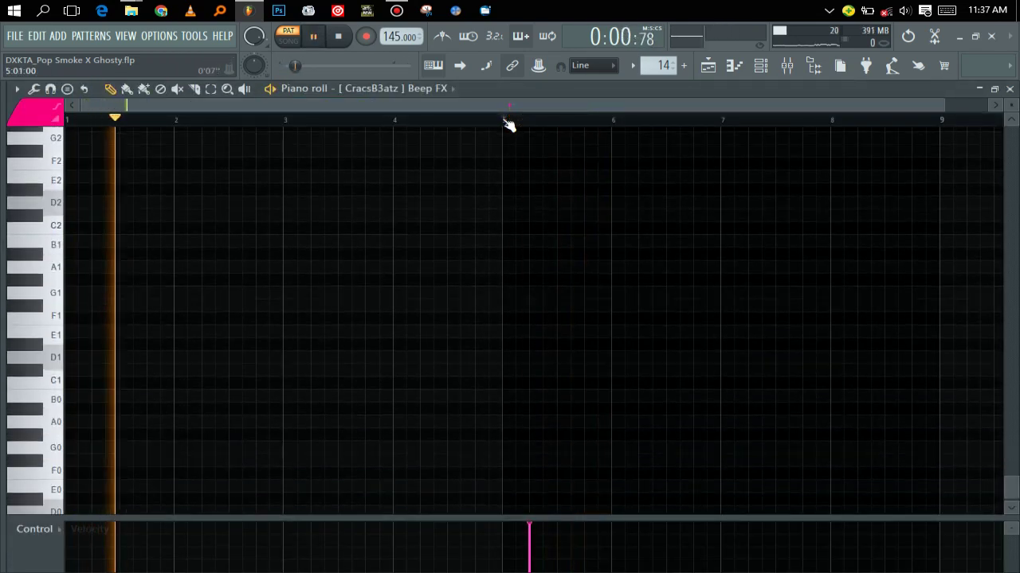
{"action": "scroll", "coordinate": [509, 125], "scroll_direction": "up", "scroll_amount": 6}
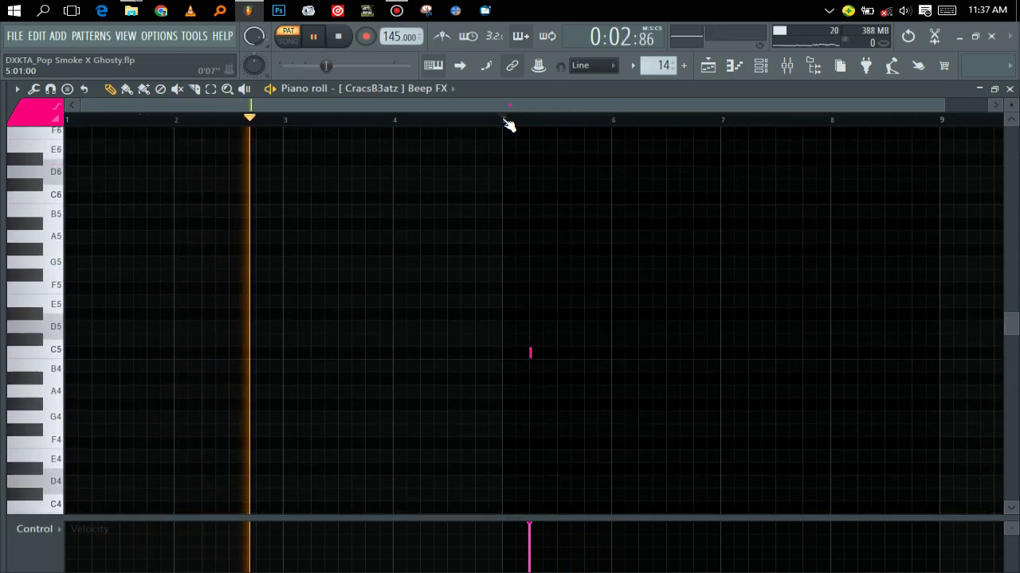
{"action": "key", "text": "space"}
{"action": "left_click", "coordinate": [505, 121]}
- Examine the Beep FX channel's echo delay settings
{"action": "key", "text": "F7"}
{"action": "left_click", "coordinate": [443, 213]}
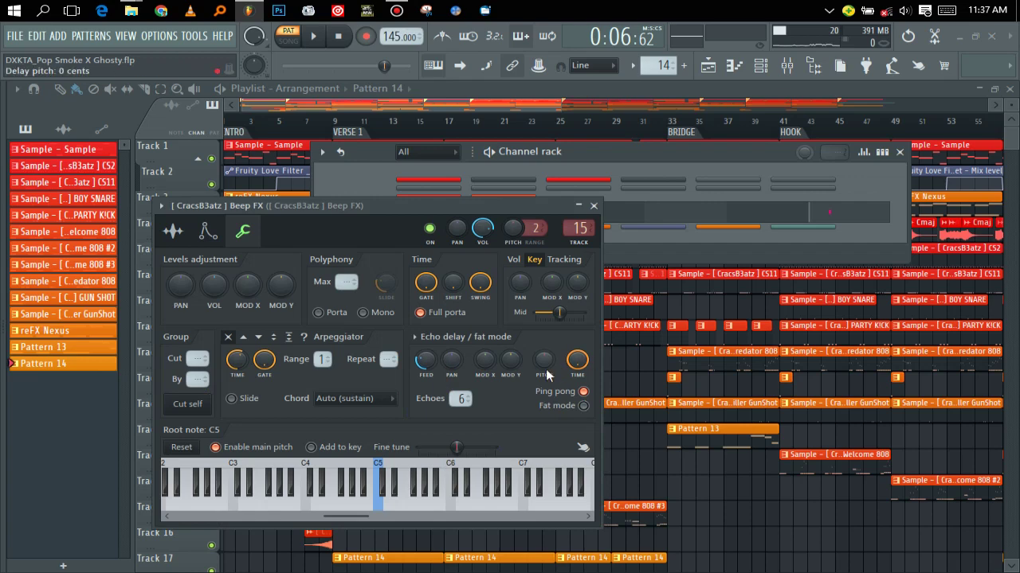
{"action": "key", "text": "Escape"}
- Hide the channel rack, list the project's audio clips beside the playlist, and examine the Cmaj clip's sample settings
{"action": "key", "text": "F4"}
{"action": "key", "text": "F6"}
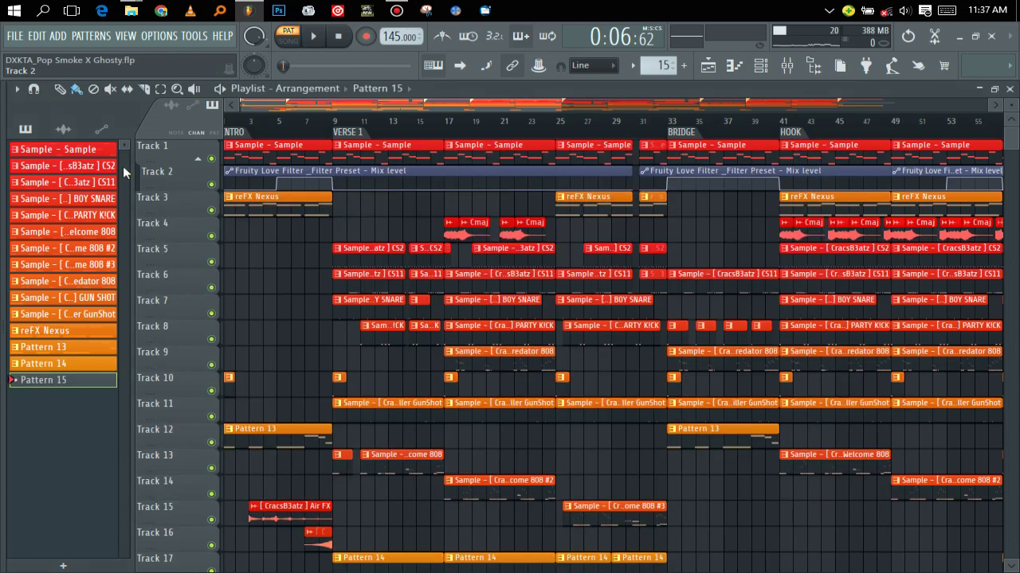
{"action": "left_click", "coordinate": [64, 132]}
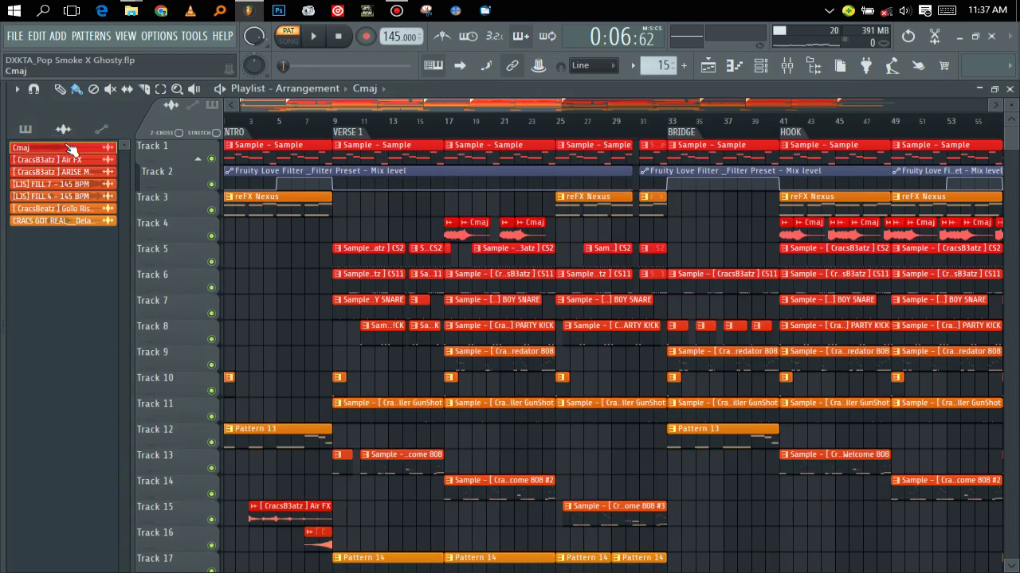
{"action": "left_click", "coordinate": [70, 150]}
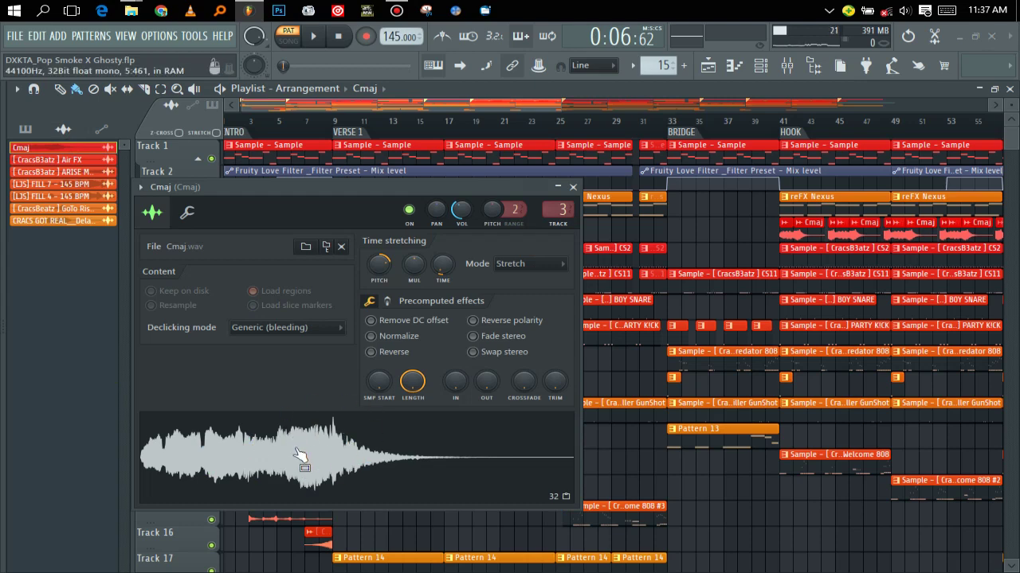
{"action": "left_click", "coordinate": [558, 188]}
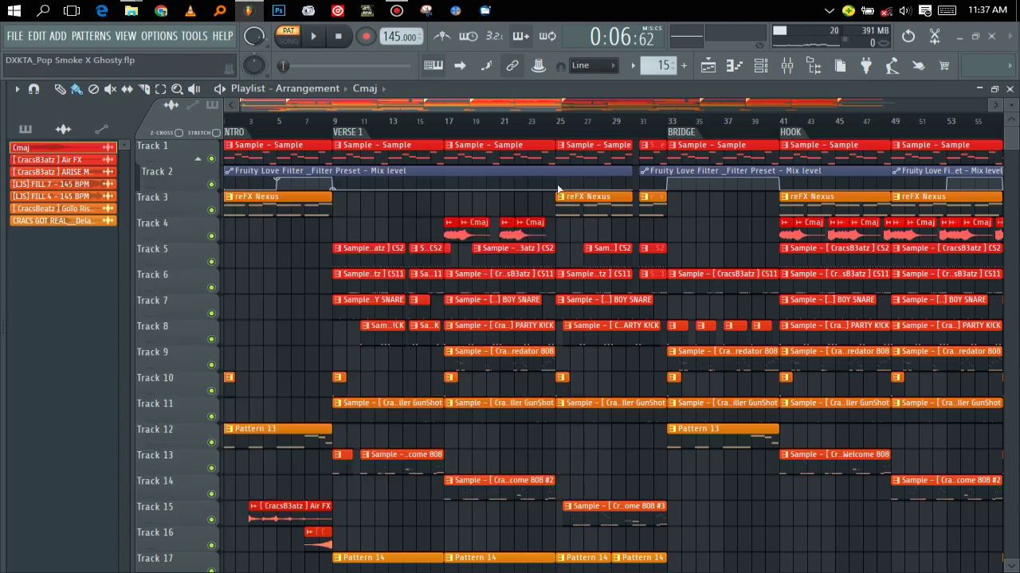
- Solo Track 4 in the playlist and play its Cmaj clips from bar 17
{"action": "left_click", "coordinate": [449, 134]}
{"action": "right_click", "coordinate": [211, 236]}
{"action": "key", "text": "space"}
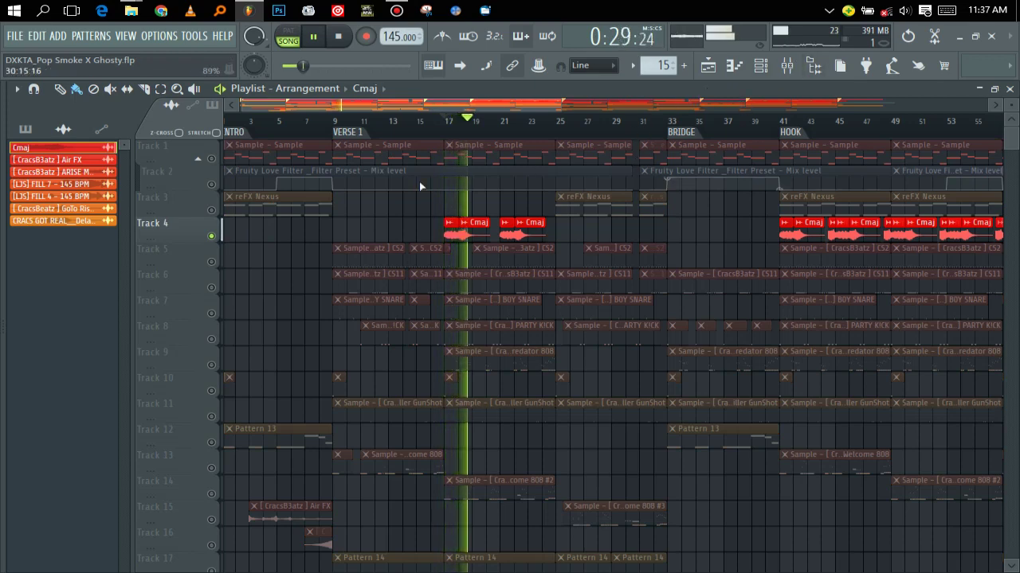
{"action": "key", "text": "space"}
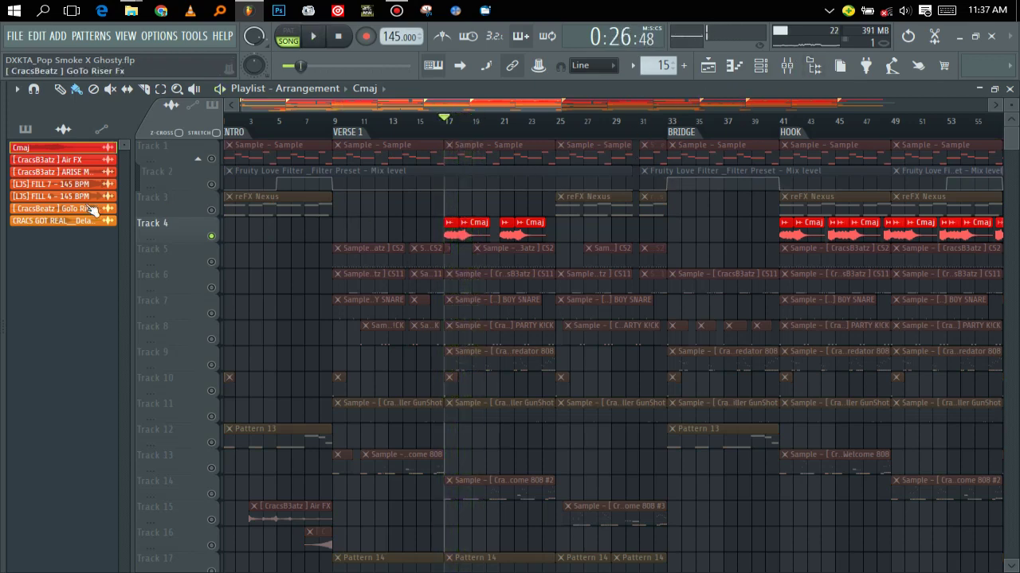
- Examine the sample settings and waveforms of the Air FX and ARISE MY SON audio clips
{"action": "double_click", "coordinate": [36, 164]}
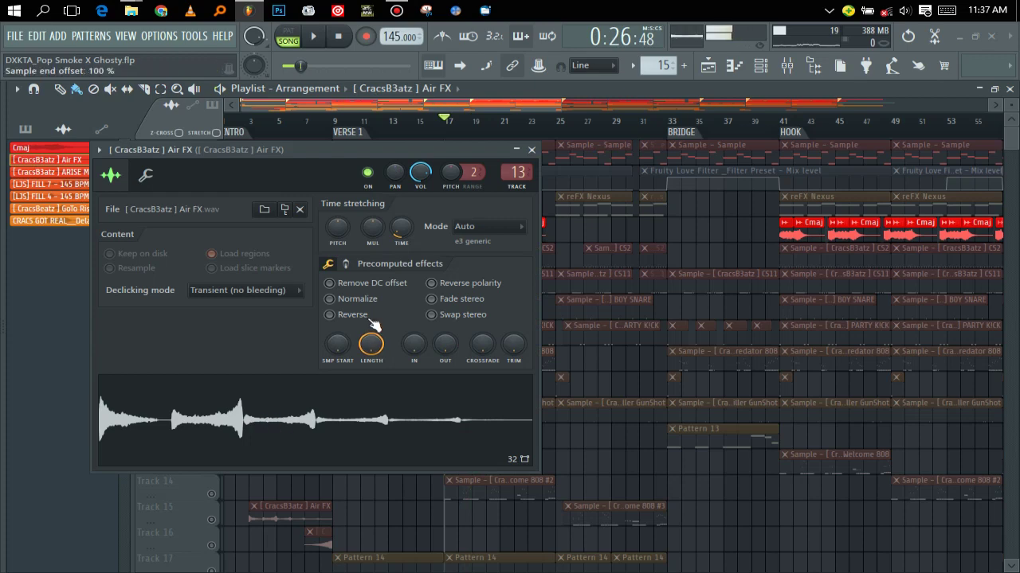
{"action": "left_click", "coordinate": [531, 149]}
{"action": "double_click", "coordinate": [70, 175]}
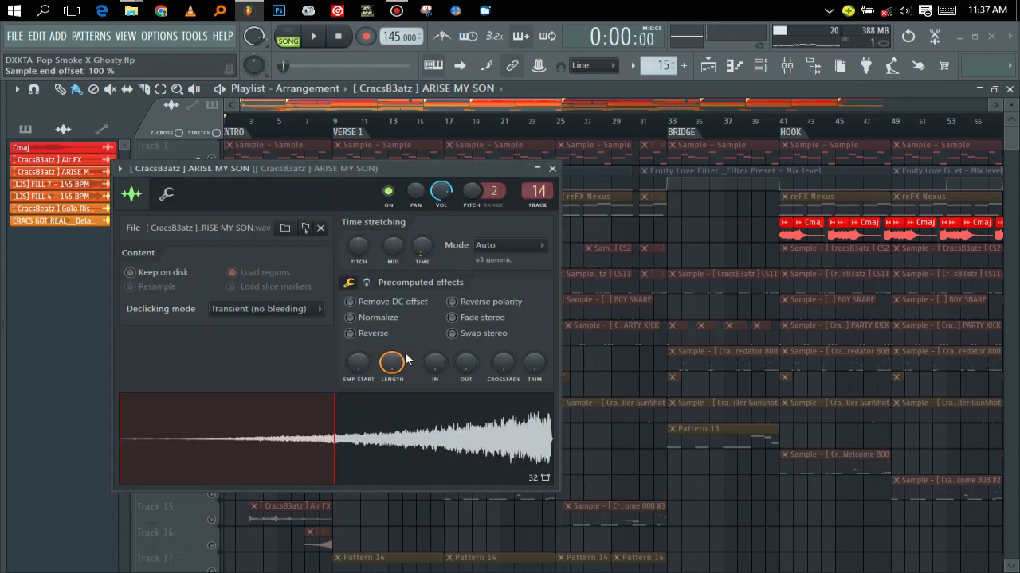
- Examine the sample settings and waveforms of the FILL 7, FILL 4 and GoTo Riser Fx audio clips
{"action": "double_click", "coordinate": [59, 185]}
{"action": "key", "text": "Escape"}
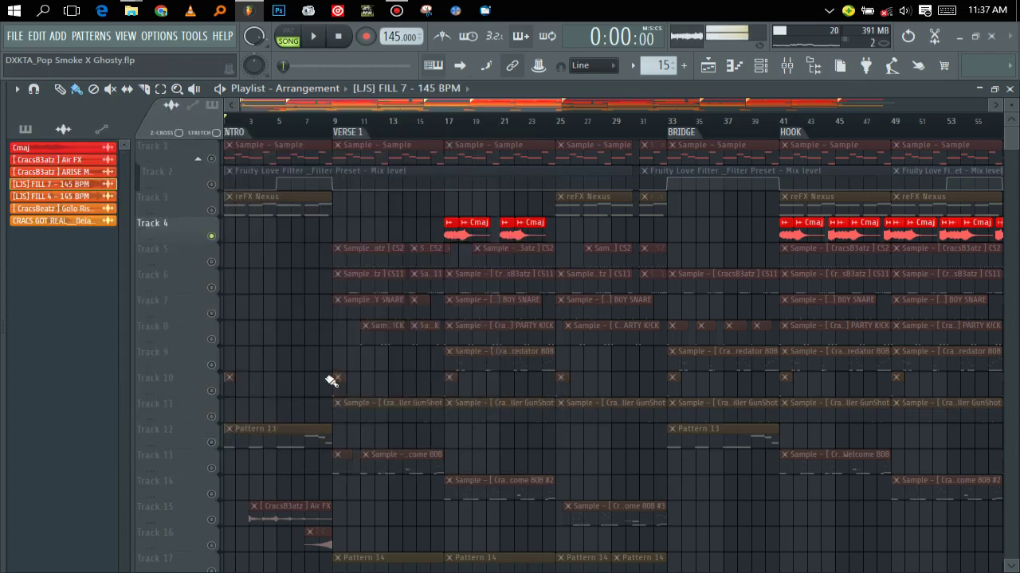
{"action": "double_click", "coordinate": [56, 198]}
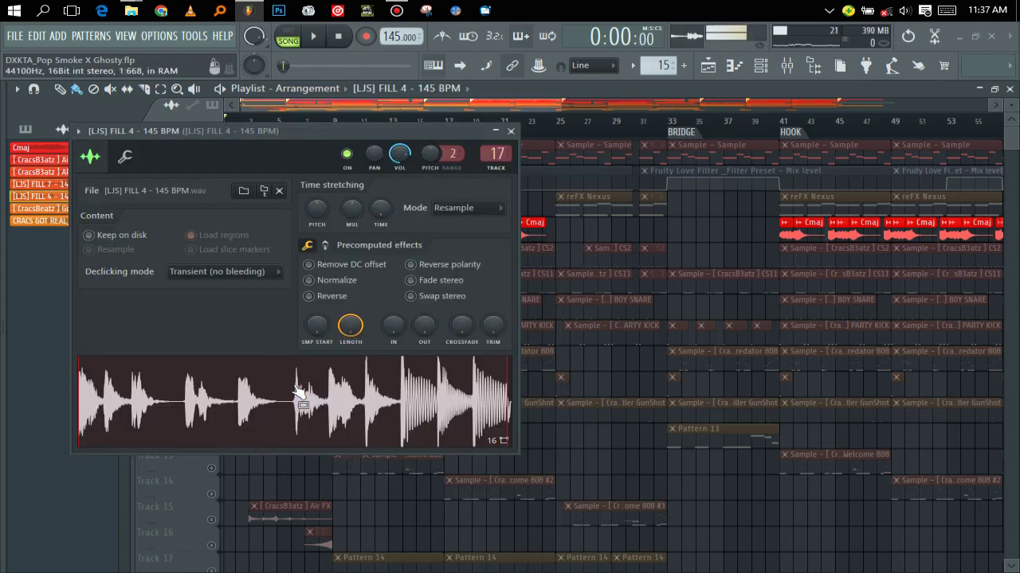
{"action": "key", "text": "Escape"}
{"action": "double_click", "coordinate": [67, 211]}
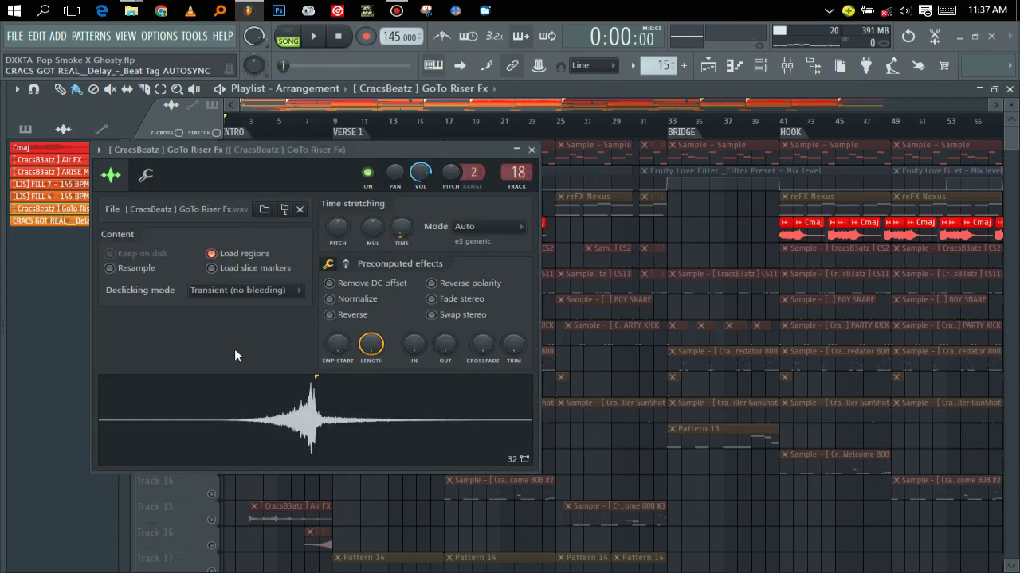
{"action": "key", "text": "Escape"}
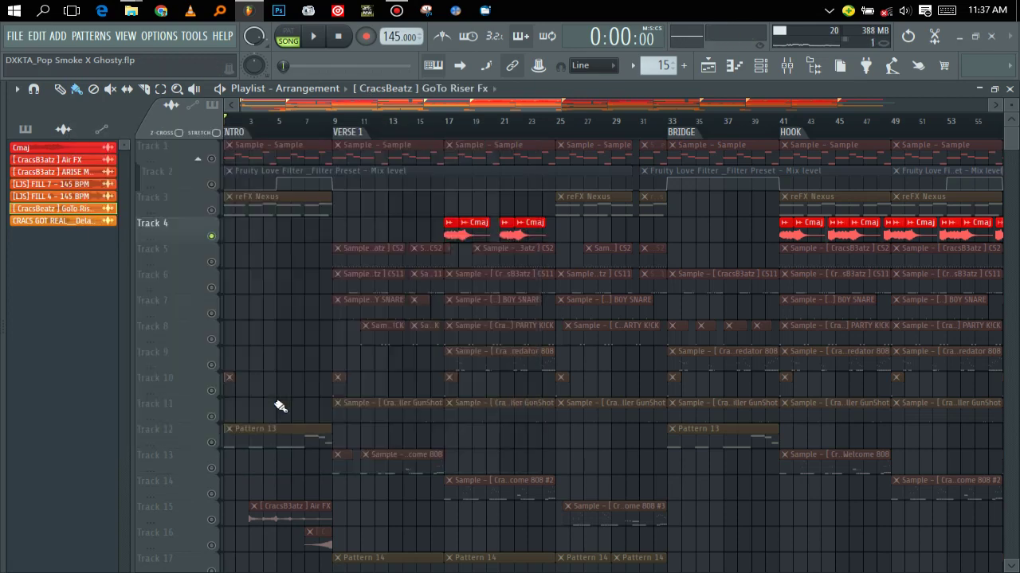
- Examine the beat tag audio clip's sample and the Fruity Delay 2 effect on its mixer track
{"action": "left_click", "coordinate": [91, 222]}
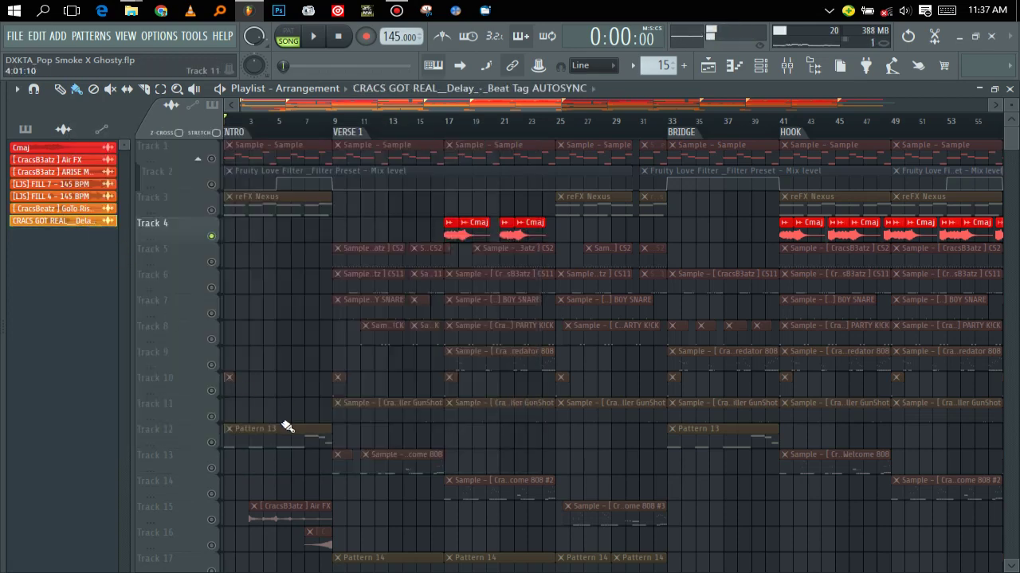
{"action": "double_click", "coordinate": [92, 222]}
{"action": "key", "text": "Escape"}
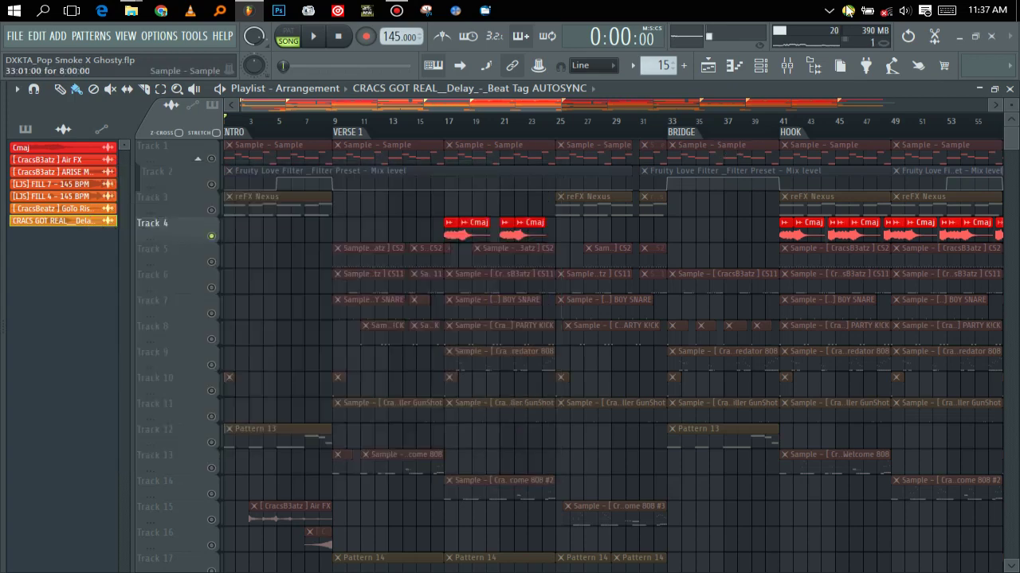
{"action": "left_click", "coordinate": [787, 65]}
{"action": "left_click", "coordinate": [125, 140]}
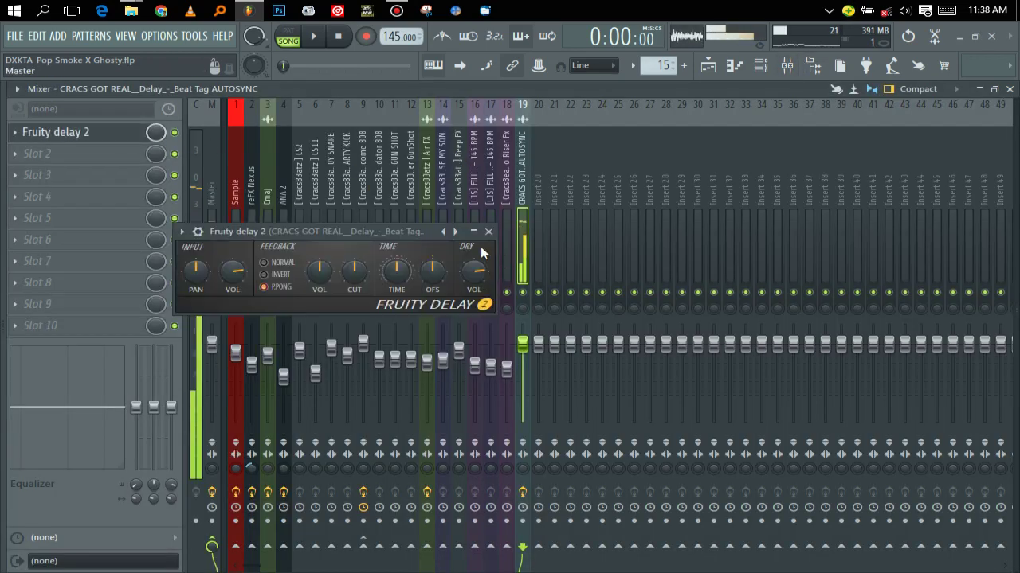
{"action": "key", "text": "Escape"}
{"action": "key", "text": "Escape"}
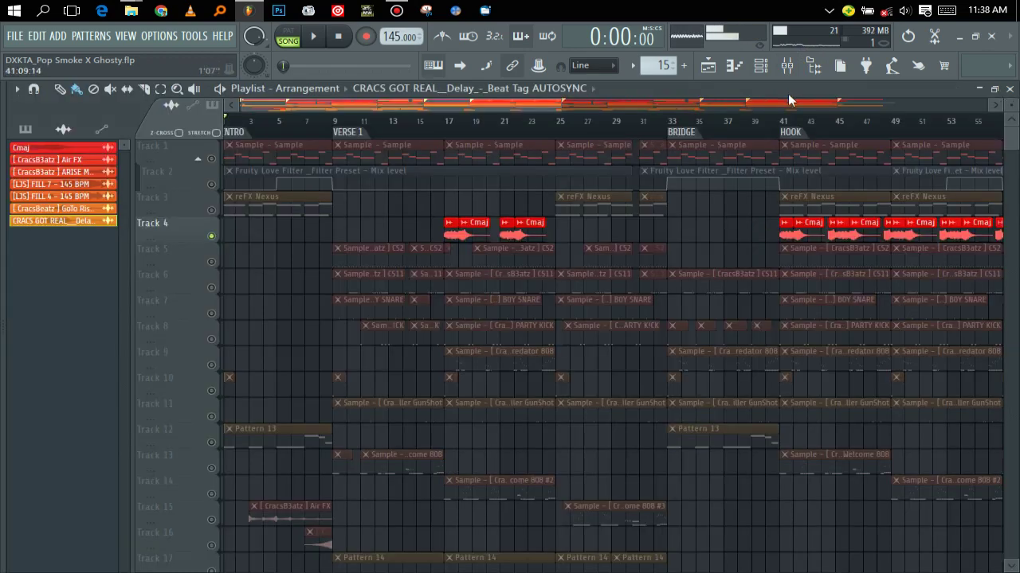
- Unsolo Track 4 and play the full arrangement from bar 97 in the final hook
{"action": "scroll", "coordinate": [806, 120], "scroll_direction": "down", "scroll_amount": 2}
{"action": "scroll", "coordinate": [801, 107], "scroll_direction": "right", "scroll_amount": 4}
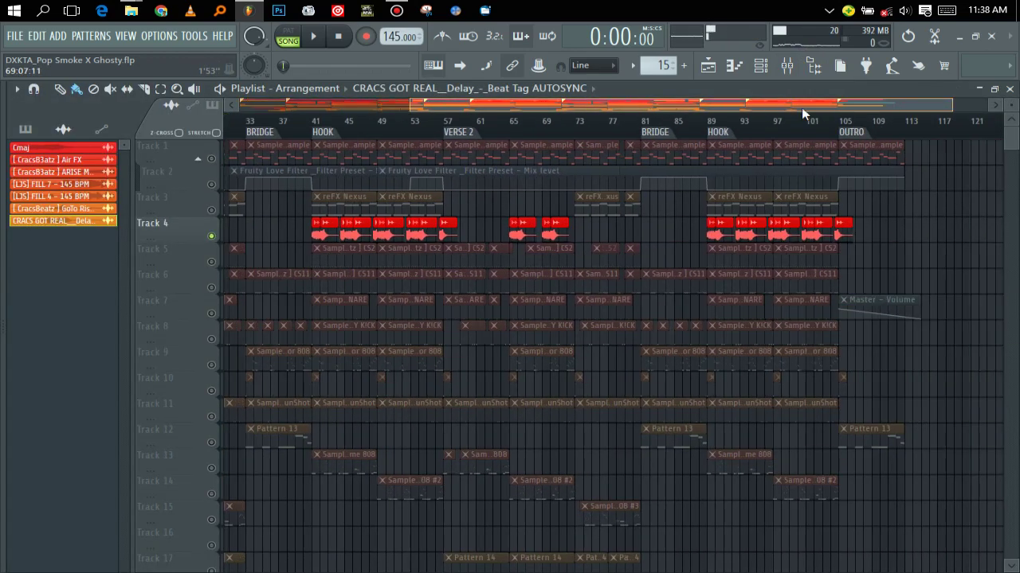
{"action": "left_click", "coordinate": [774, 129]}
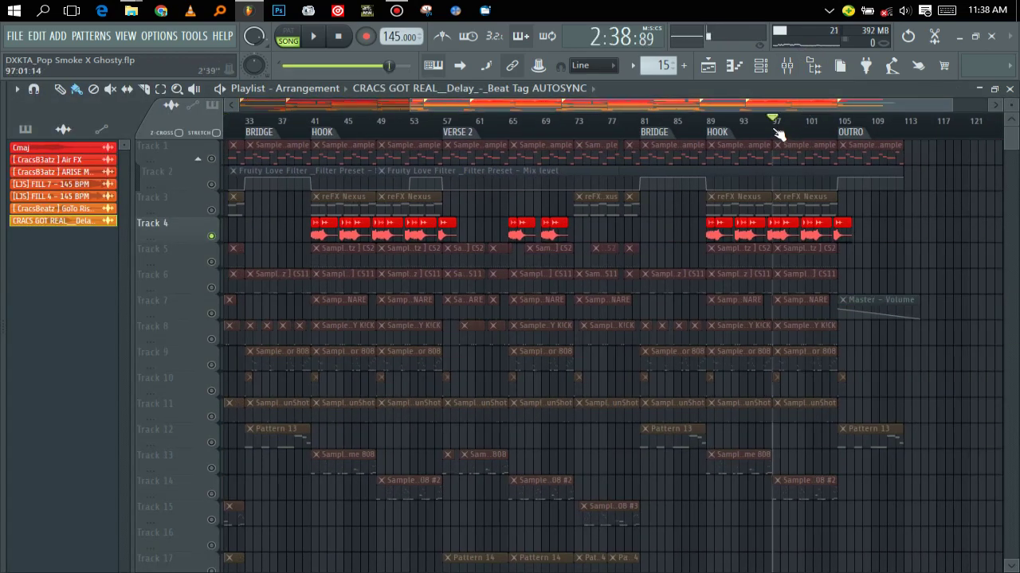
{"action": "right_click", "coordinate": [212, 237]}
{"action": "key", "text": "space"}
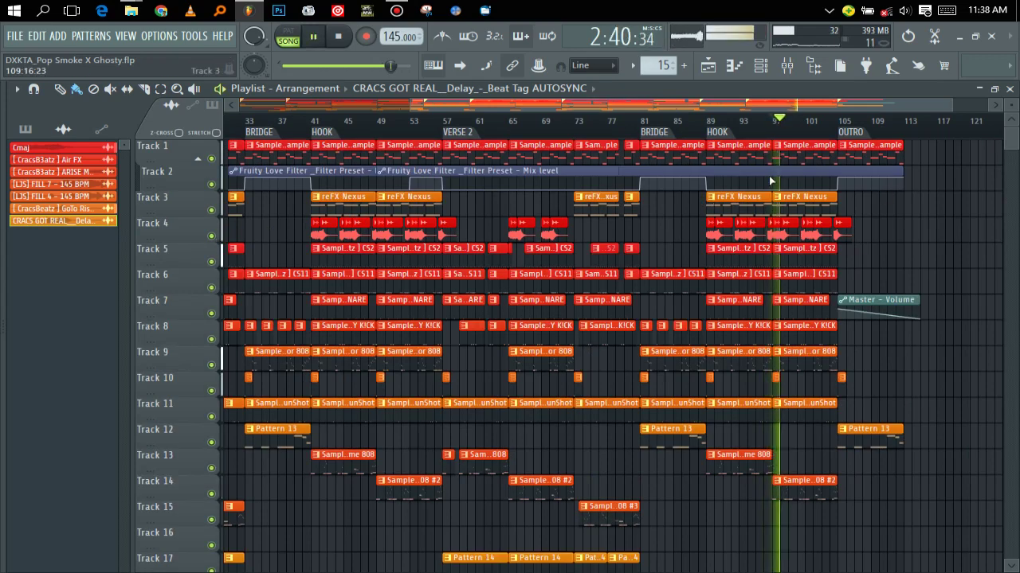